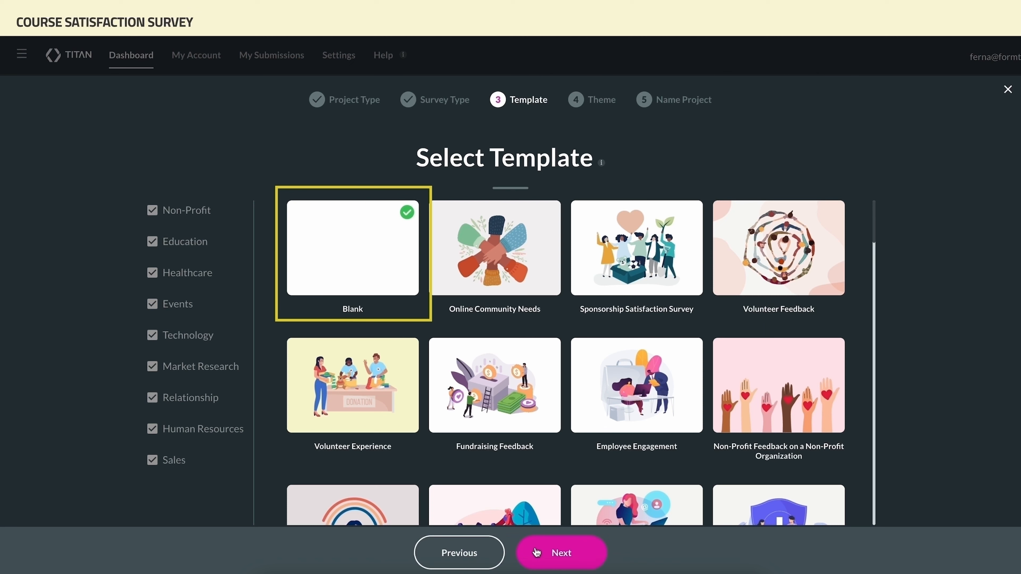
# Keep the Blank template and Skyline theme, and create the survey named Use Case One
pyautogui.click(536, 553)
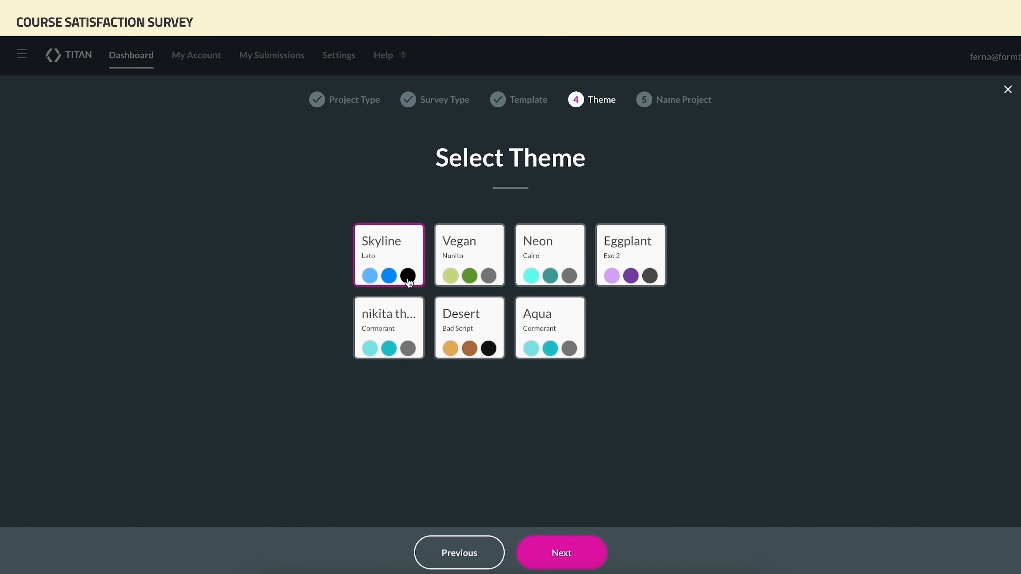
pyautogui.click(562, 563)
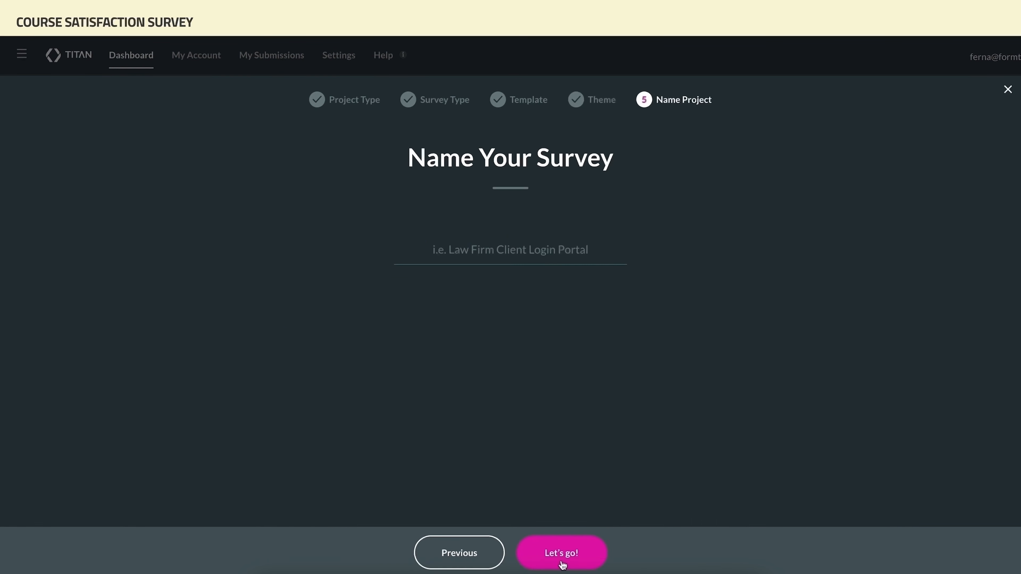
pyautogui.click(518, 250)
pyautogui.write('Use Case One')
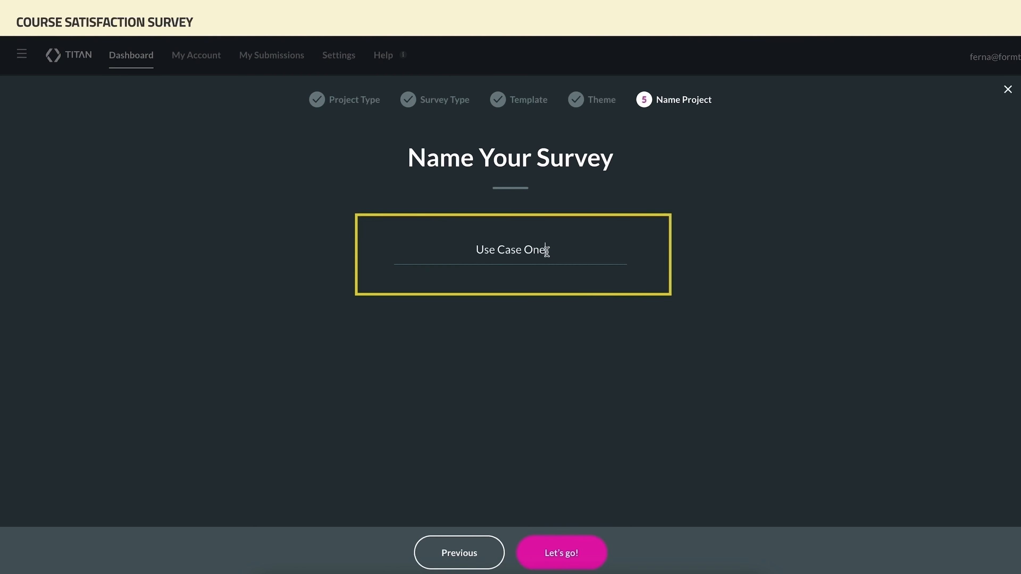
pyautogui.click(567, 552)
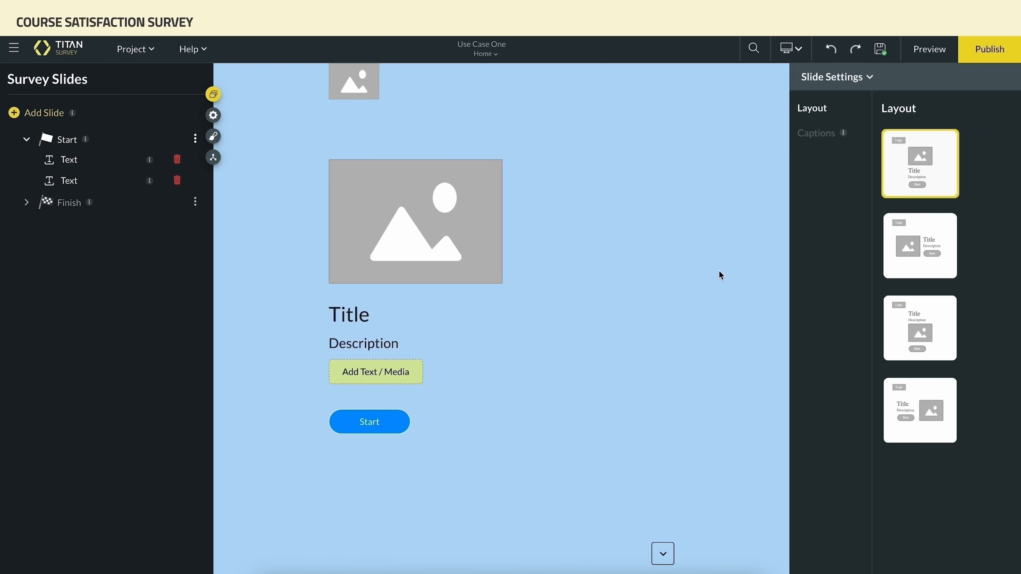
# Switch the start slide to the layout with the title and description above the image
pyautogui.click(901, 273)
pyautogui.click(911, 320)
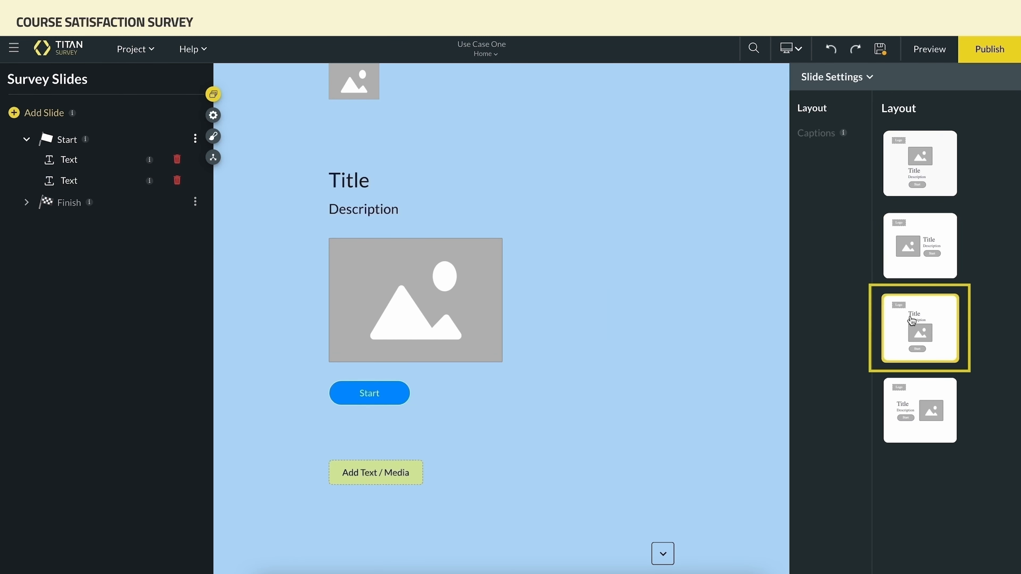
# Set the top logo placeholder to the INVISI-FORMS logo image from the image library
pyautogui.click(368, 96)
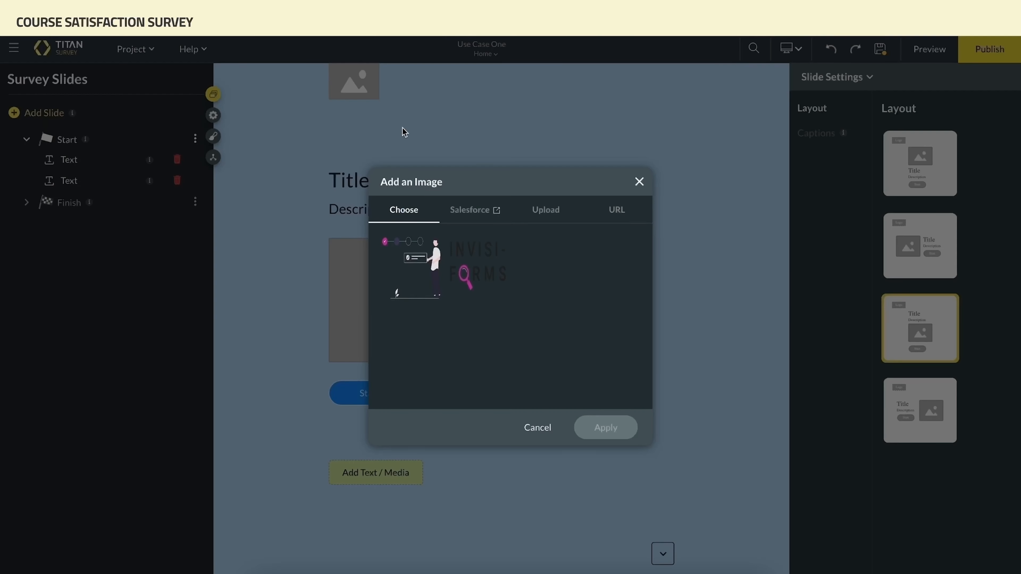
pyautogui.click(468, 245)
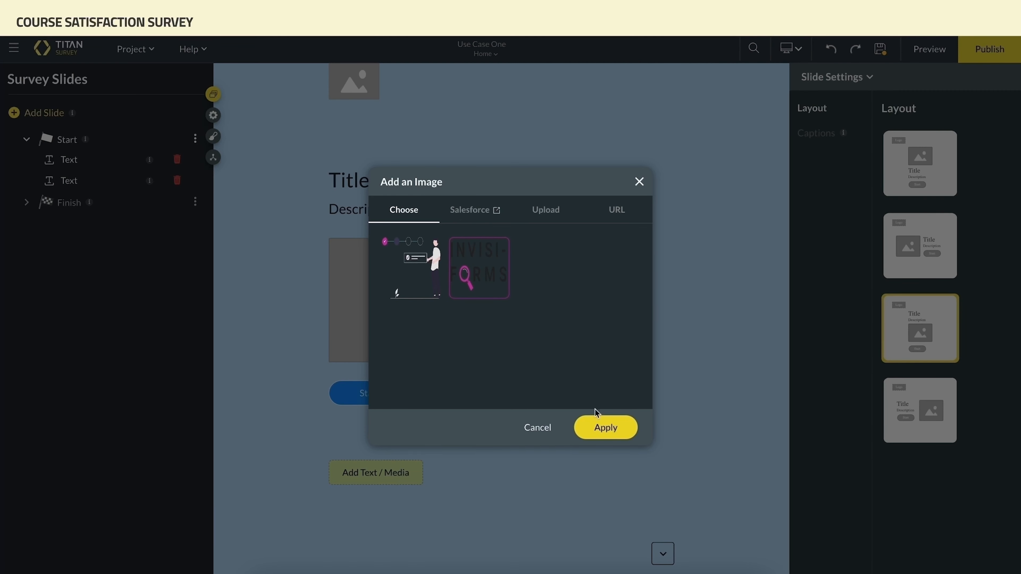
pyautogui.click(599, 424)
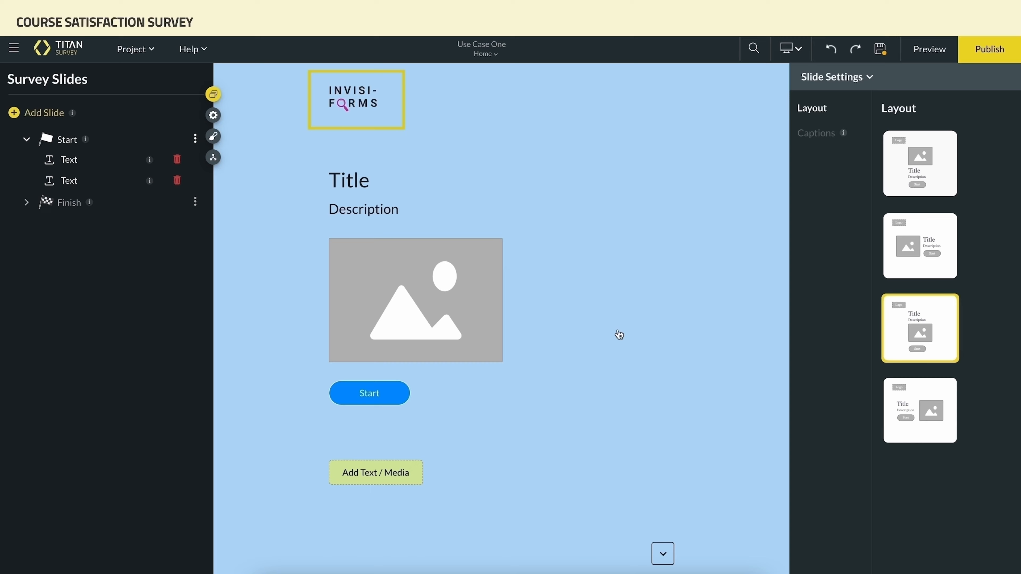
# Upload START_SLIDE_IMAGE.png from the USE CASE ONE folder and apply it to the main image placeholder
pyautogui.click(486, 325)
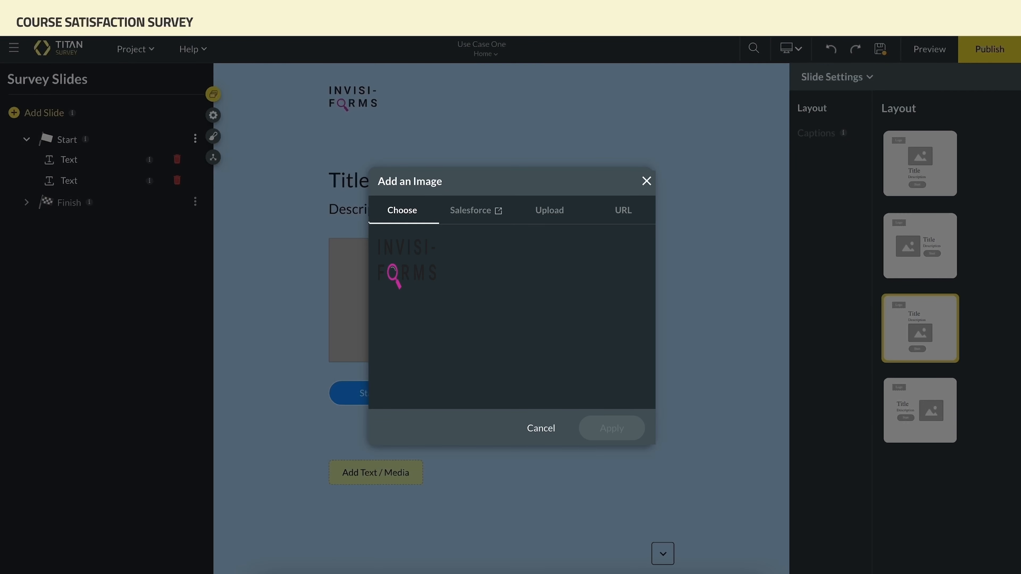
pyautogui.click(550, 216)
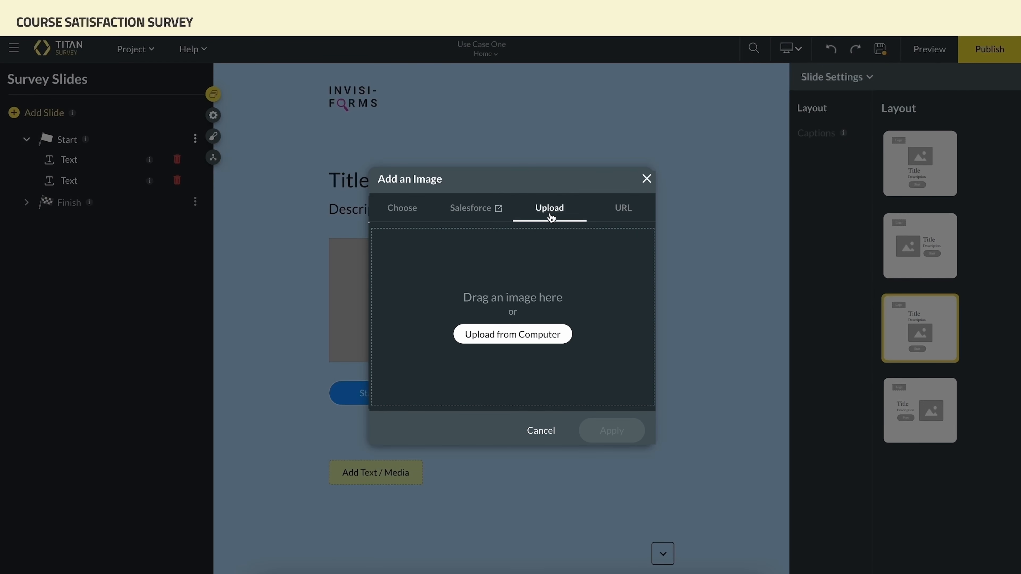
pyautogui.click(555, 334)
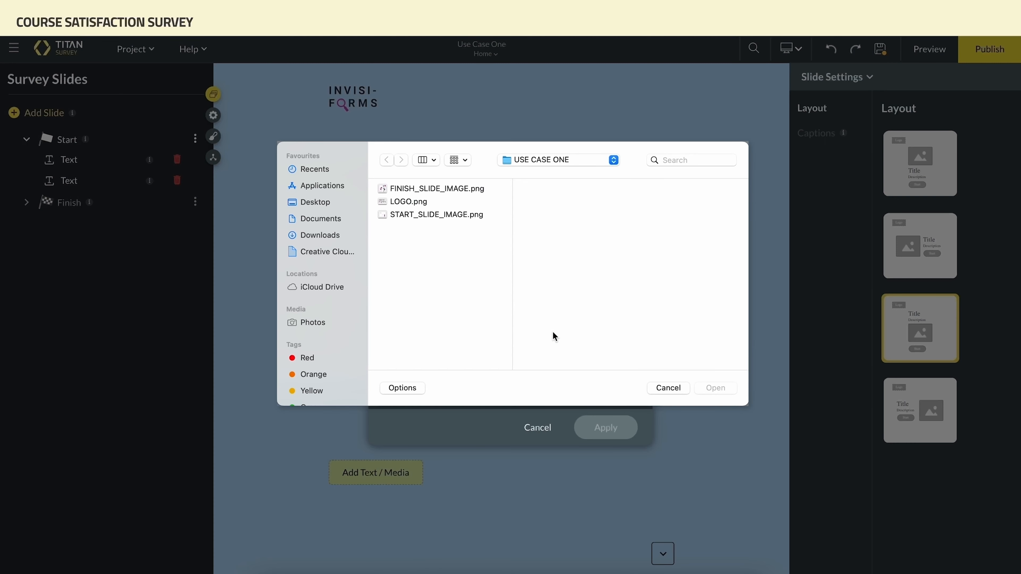
pyautogui.click(465, 217)
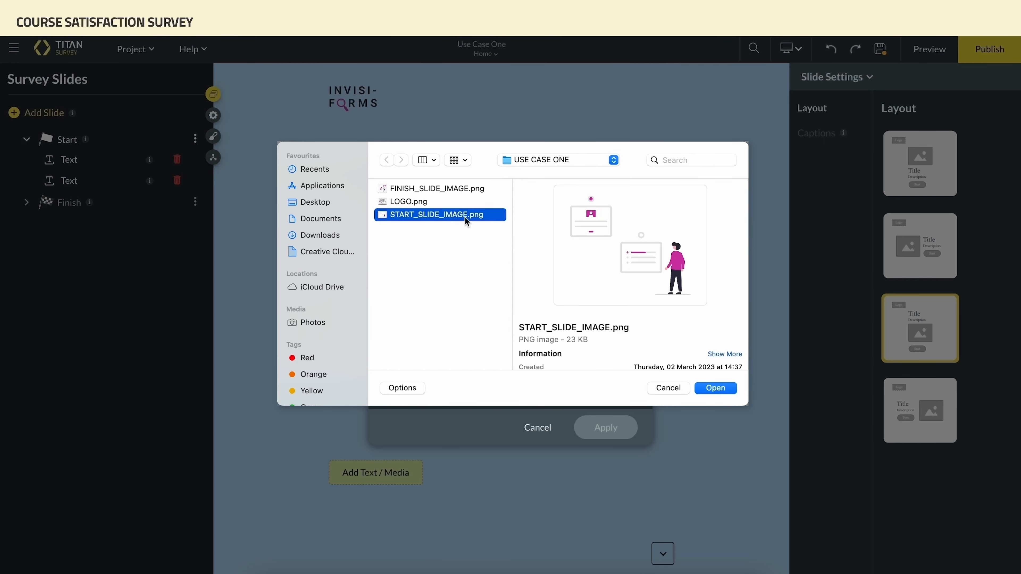
pyautogui.click(711, 388)
pyautogui.click(426, 281)
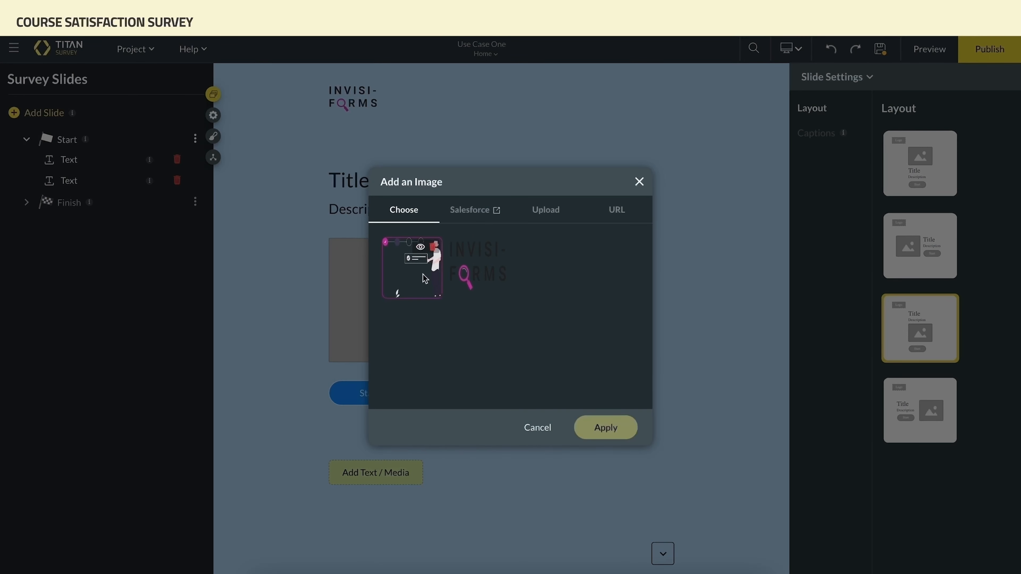
pyautogui.click(586, 431)
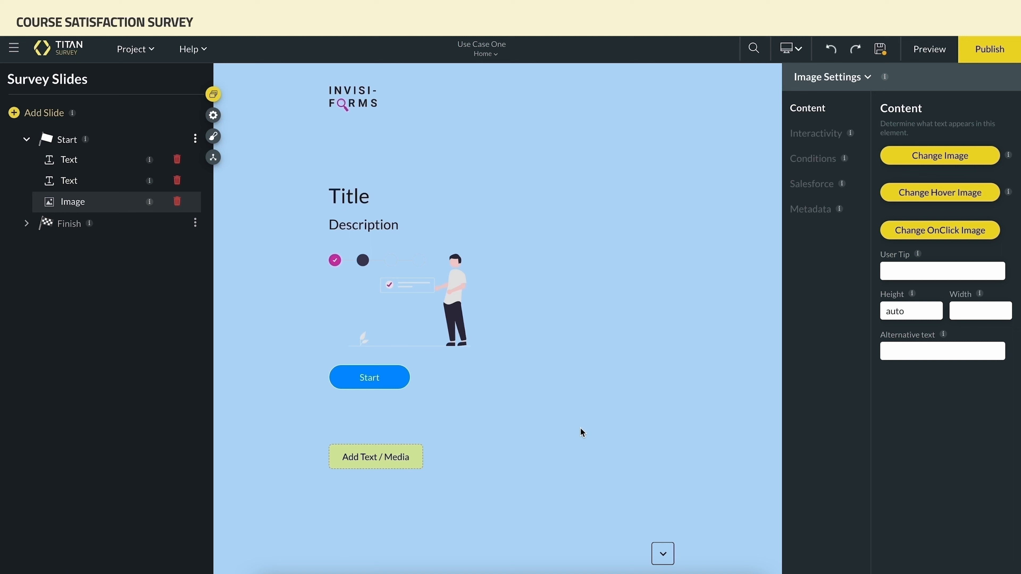
# Replace the start slide title with Course Evaluation, copied from the use case document, using Advanced Mode's HTML editor
pyautogui.click(375, 197)
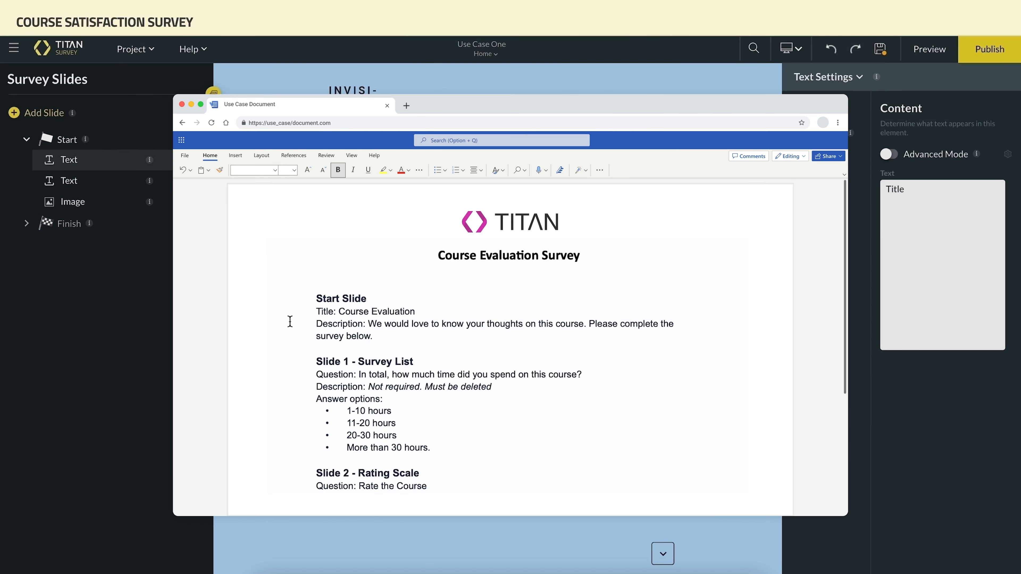
pyautogui.moveTo(338, 312); pyautogui.dragTo(419, 313)
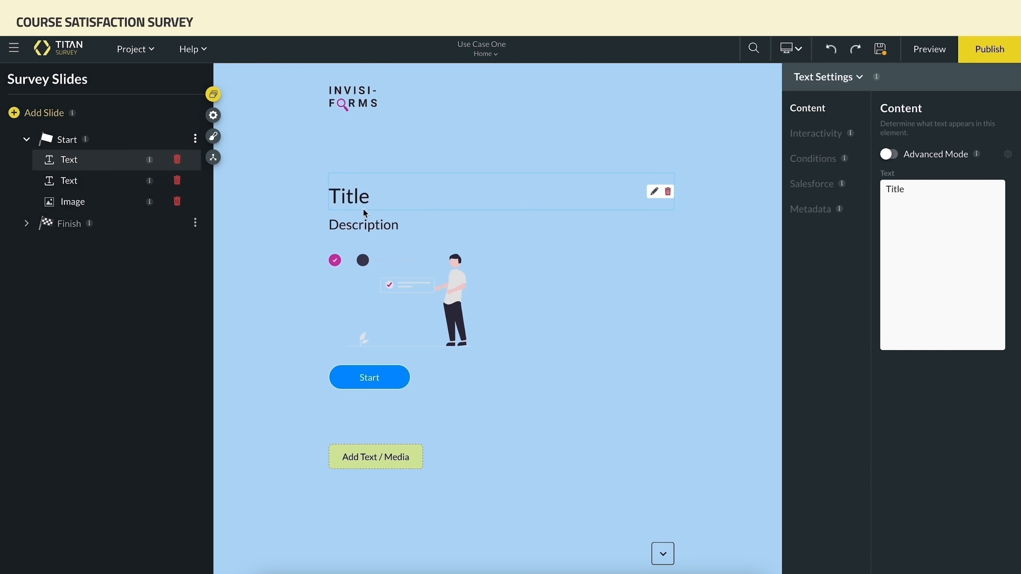
pyautogui.click(887, 154)
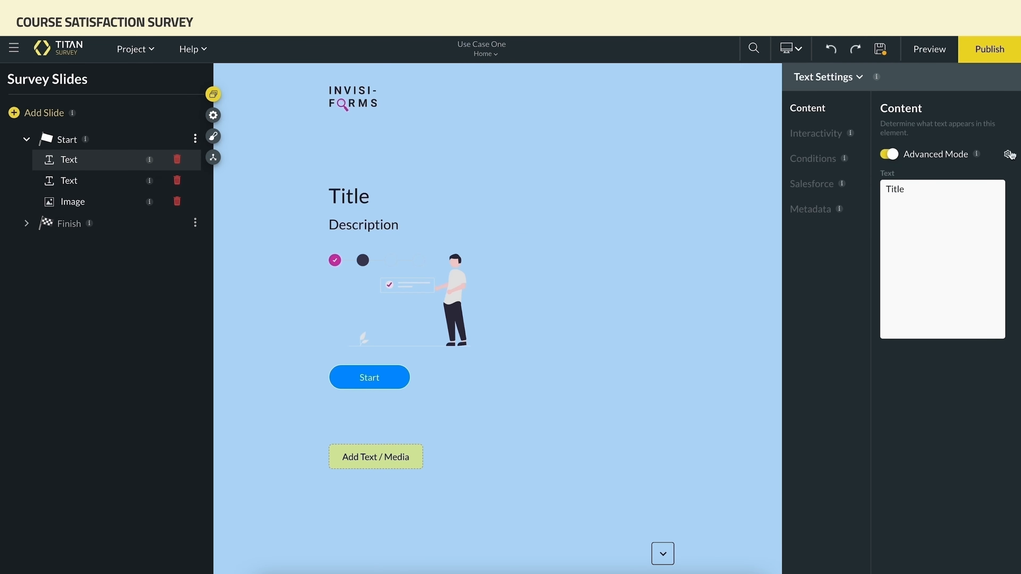
pyautogui.click(1007, 154)
pyautogui.click(179, 207)
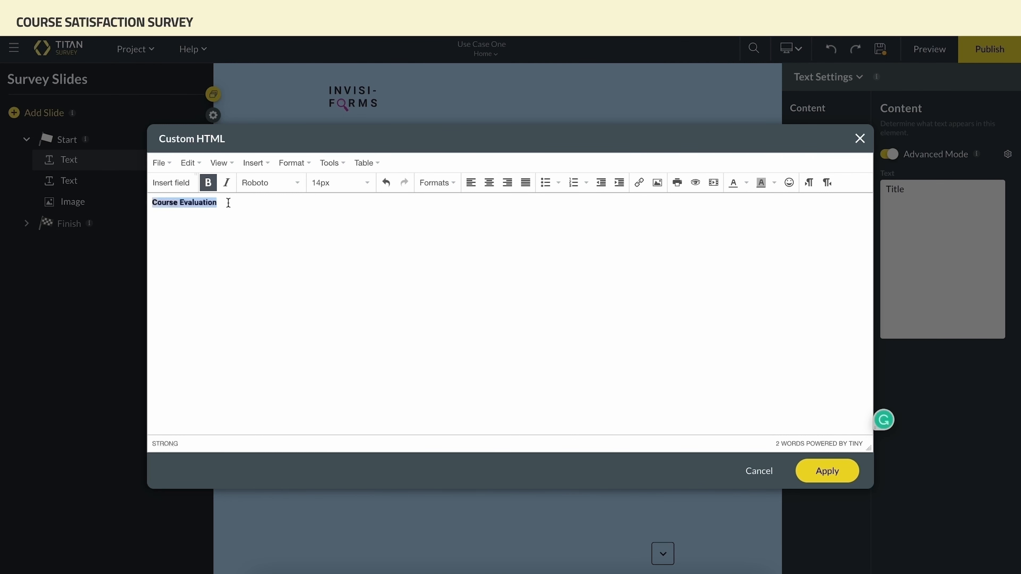
pyautogui.click(228, 203)
pyautogui.click(844, 472)
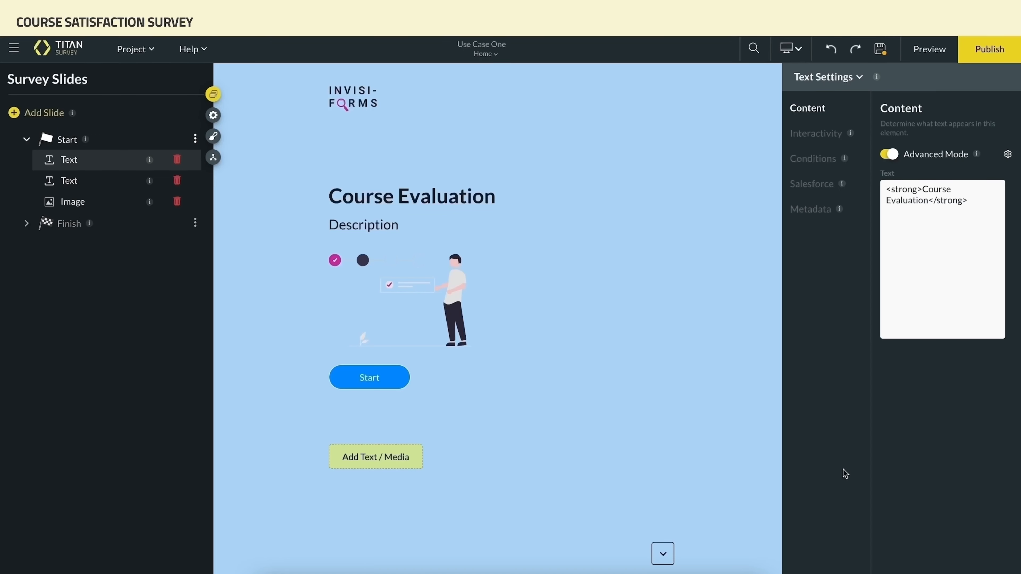
# Replace the description with "We would love to know your thoughts on this course. Please complete the survey below."
pyautogui.click(389, 227)
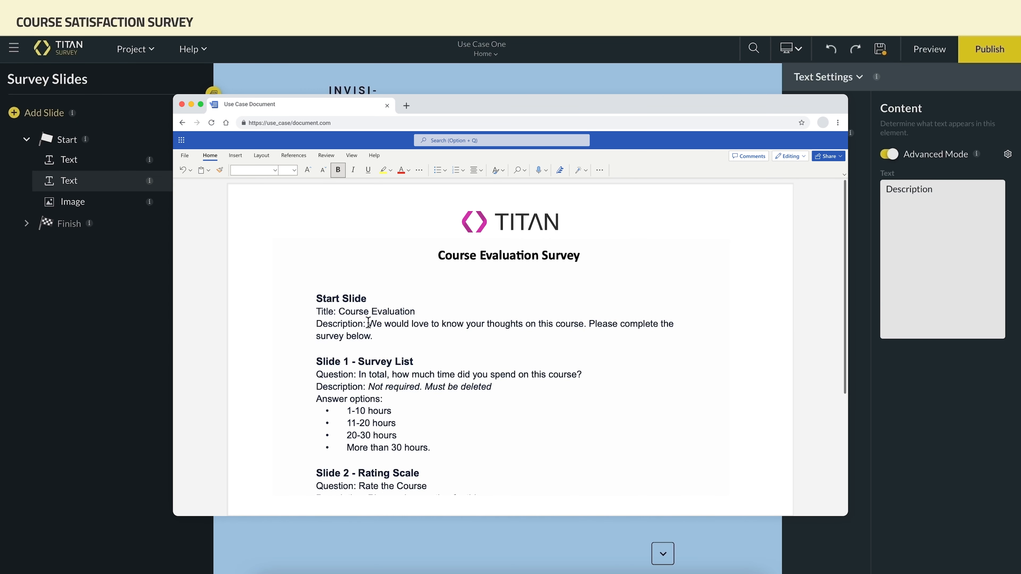
pyautogui.moveTo(368, 323); pyautogui.dragTo(376, 337)
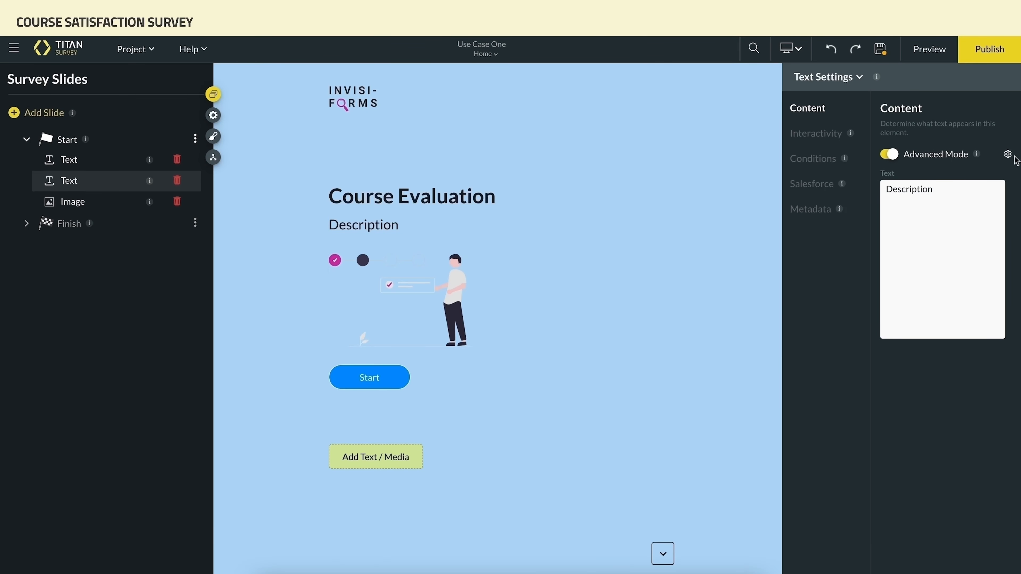
pyautogui.click(1008, 154)
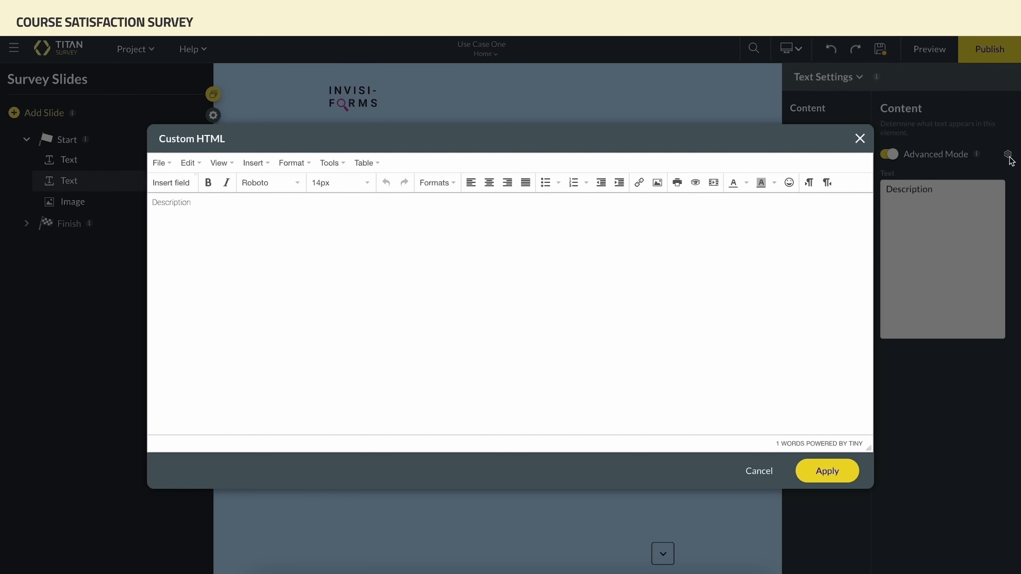
pyautogui.click(209, 201)
pyautogui.hotkey('ctrl', 'v')
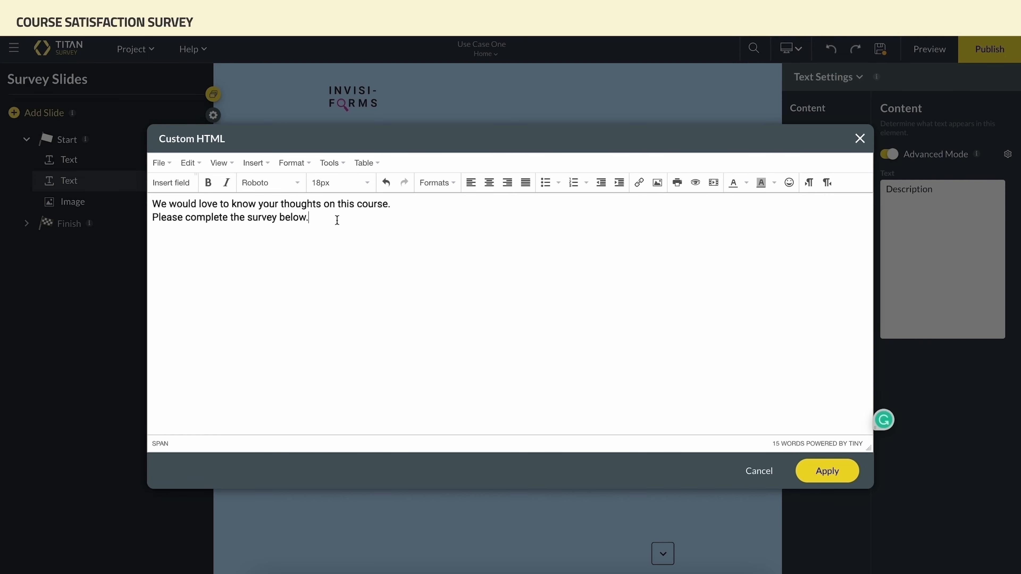
pyautogui.click(820, 475)
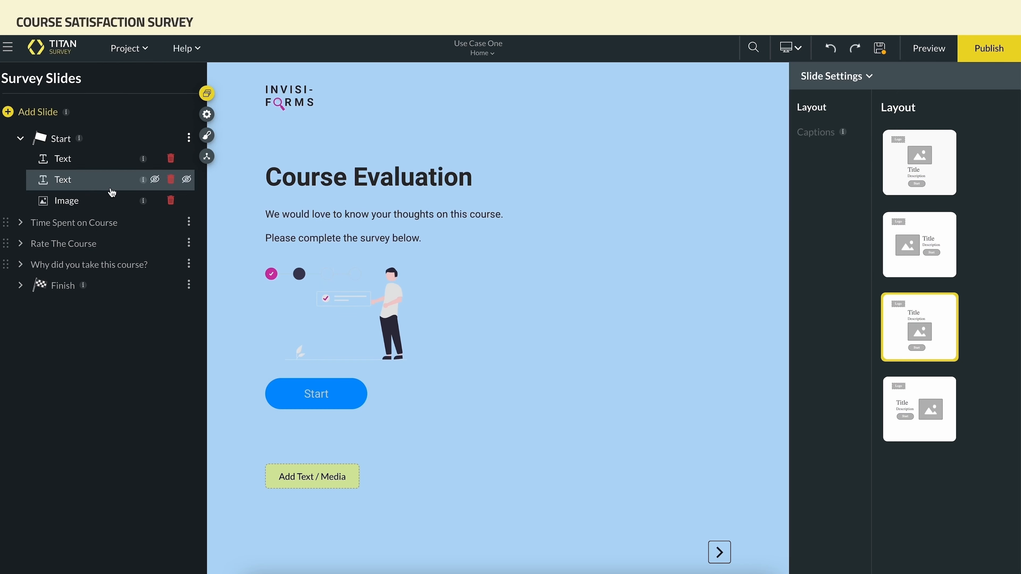
# Add a new question slide containing a Survey List element
pyautogui.click(12, 118)
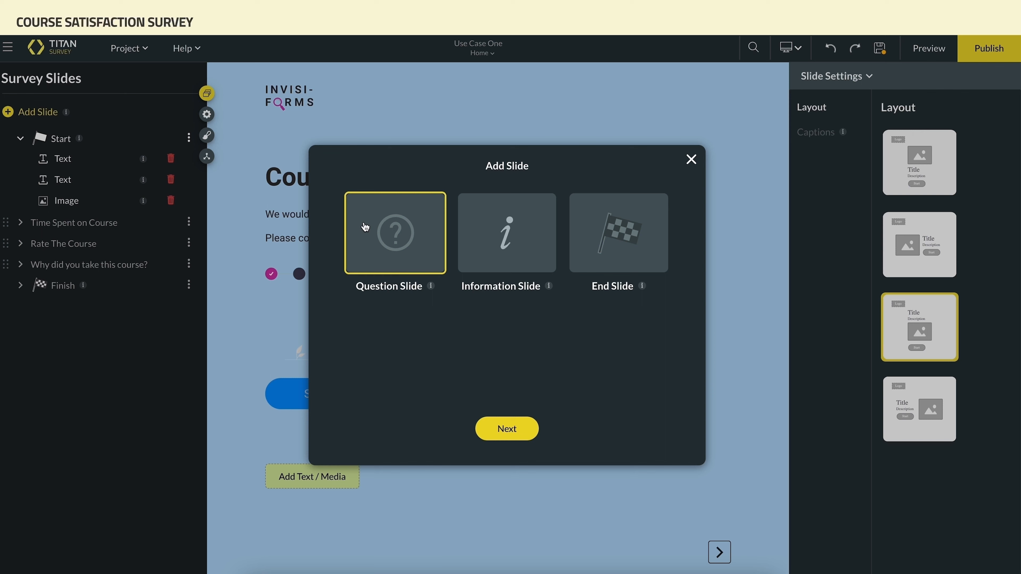
pyautogui.click(489, 429)
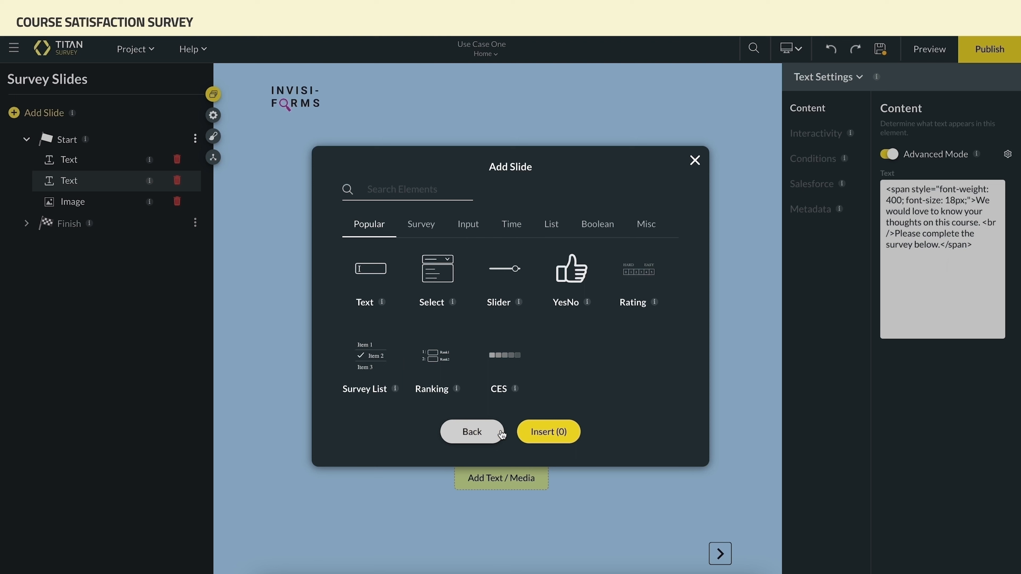
pyautogui.click(380, 368)
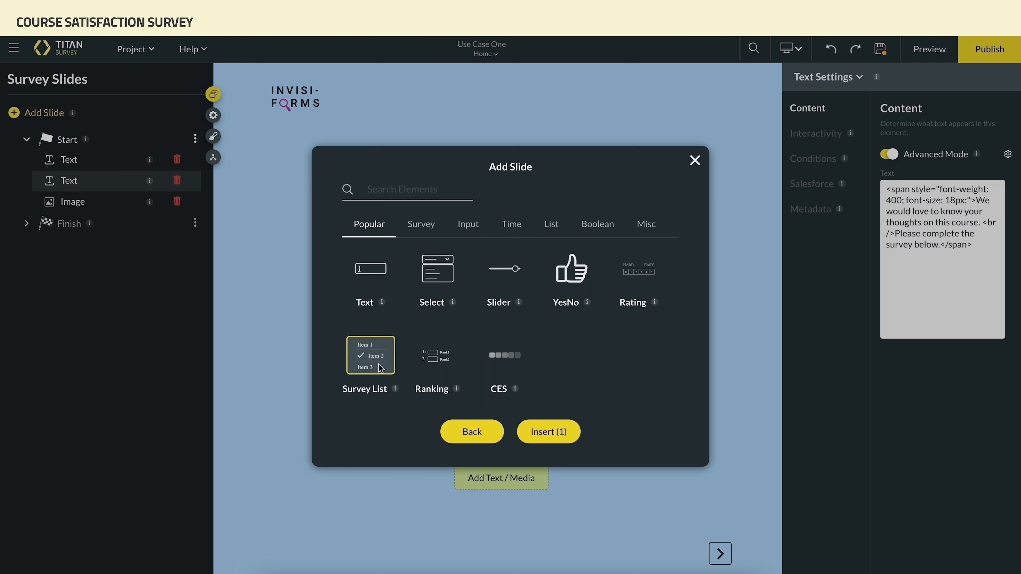
pyautogui.click(530, 433)
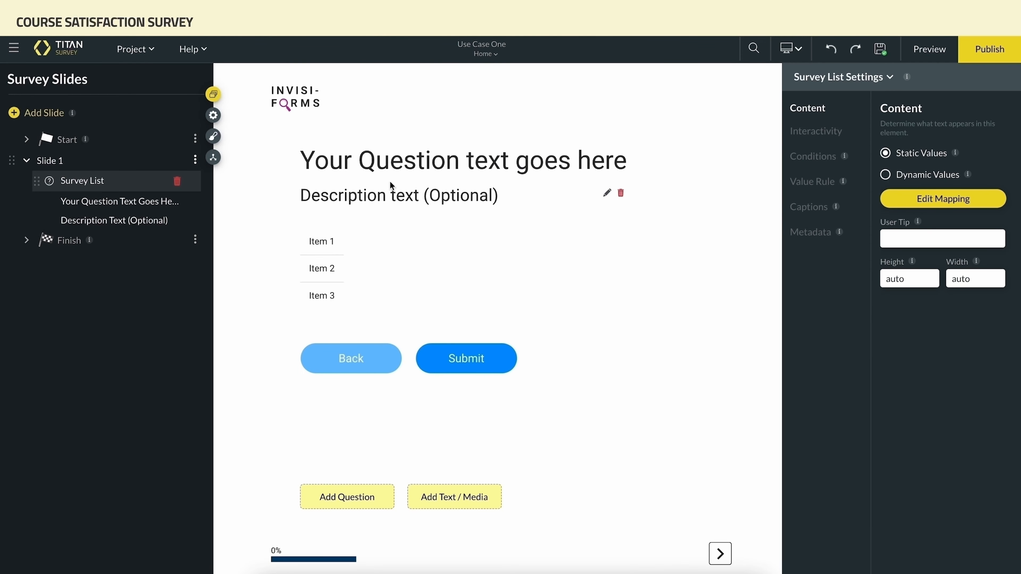
# Set the question text to "In total, how much time did you spend on this course?" and delete the optional description
pyautogui.click(592, 160)
pyautogui.moveTo(358, 374); pyautogui.dragTo(599, 373)
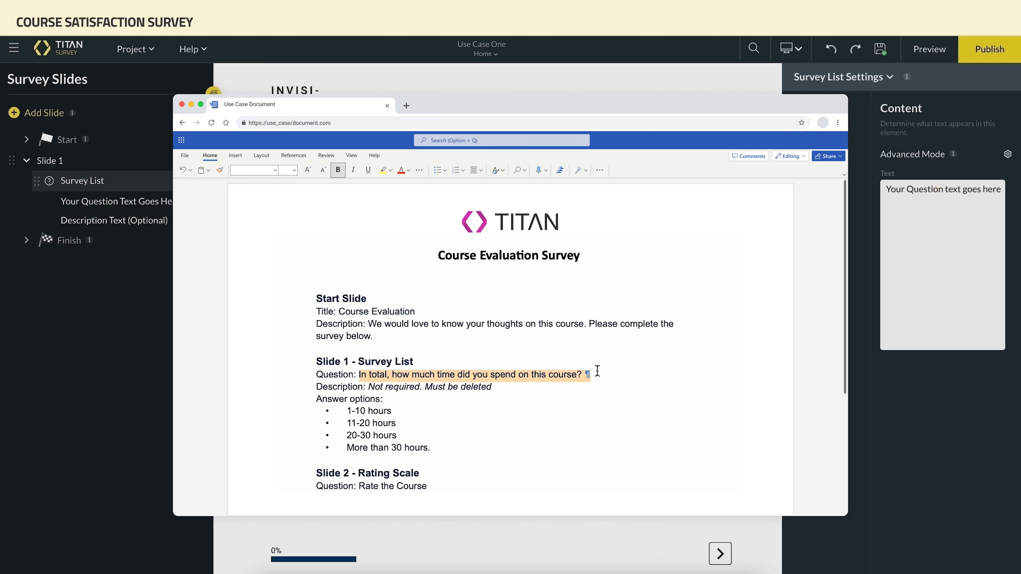
pyautogui.click(598, 372)
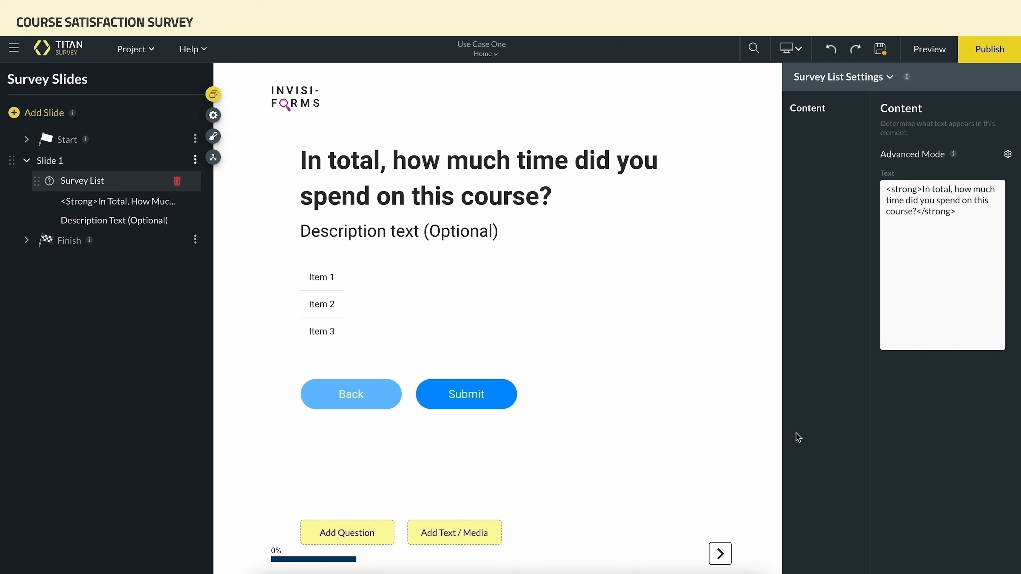
pyautogui.click(726, 230)
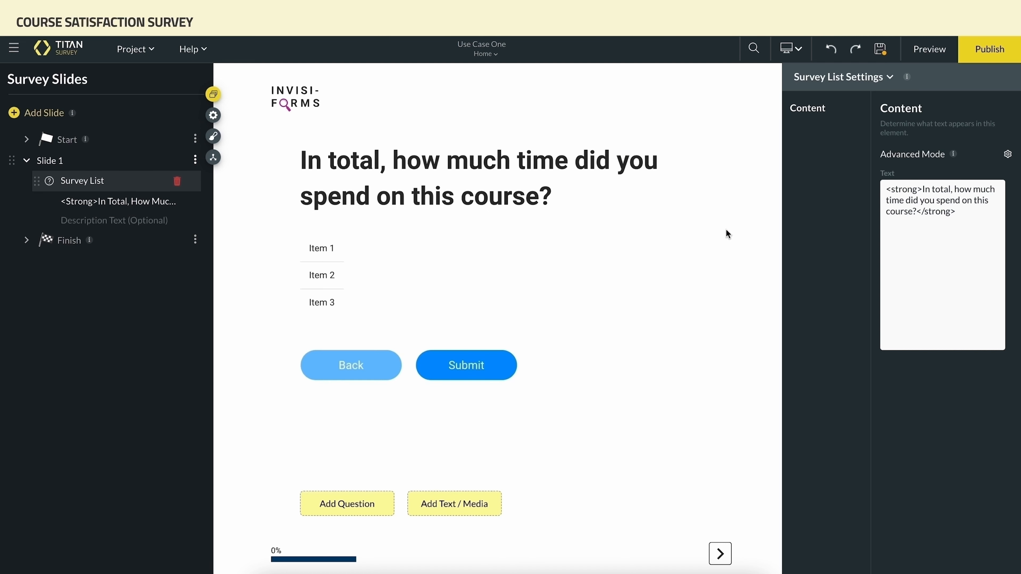
# Set the Survey List's answer options to 1 - 10 hours, 11 - 20 hours, 21 - 30 hours and More than 30 hours
pyautogui.click(332, 297)
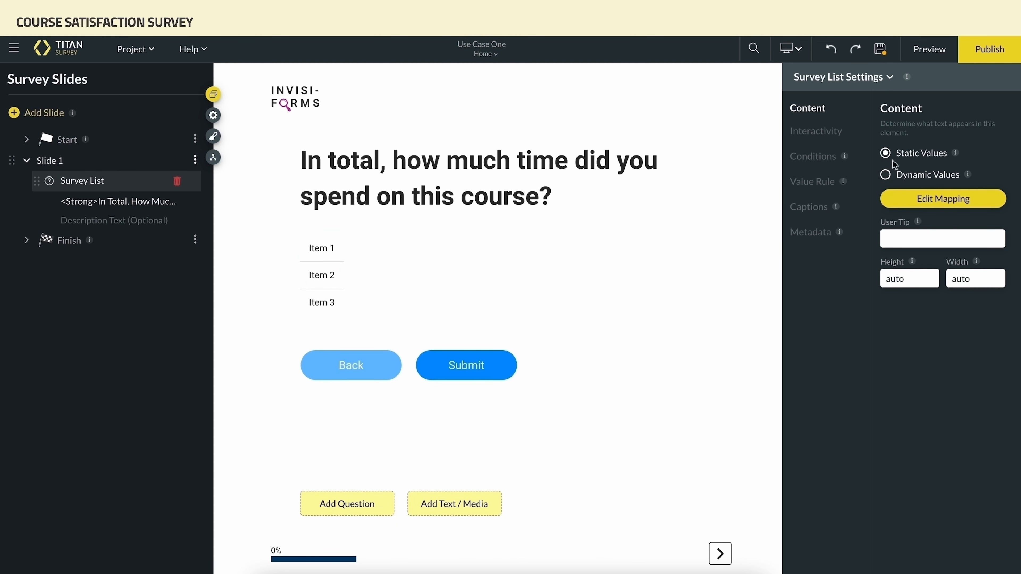
pyautogui.click(889, 156)
pyautogui.click(909, 200)
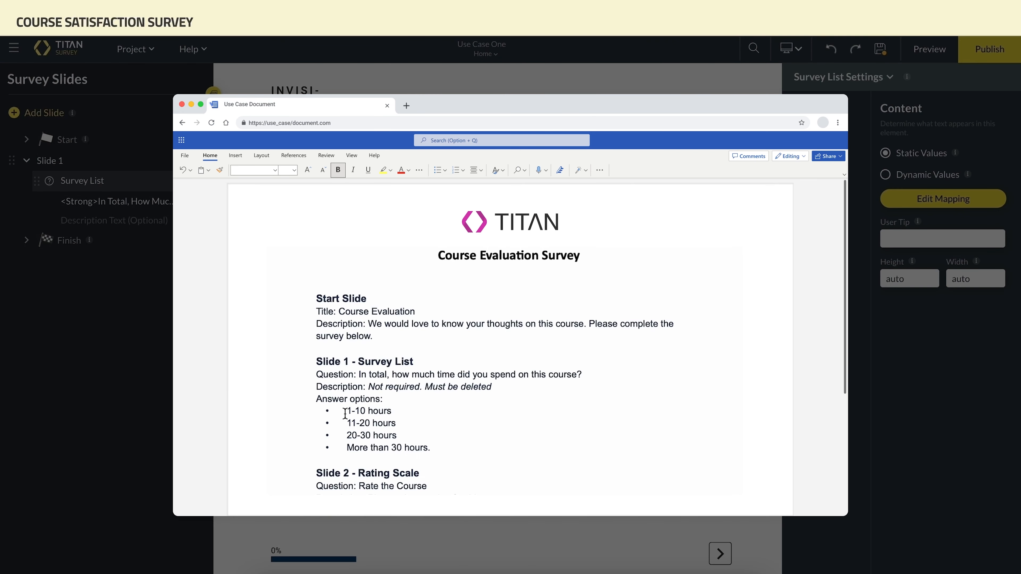
pyautogui.moveTo(347, 412); pyautogui.dragTo(440, 450)
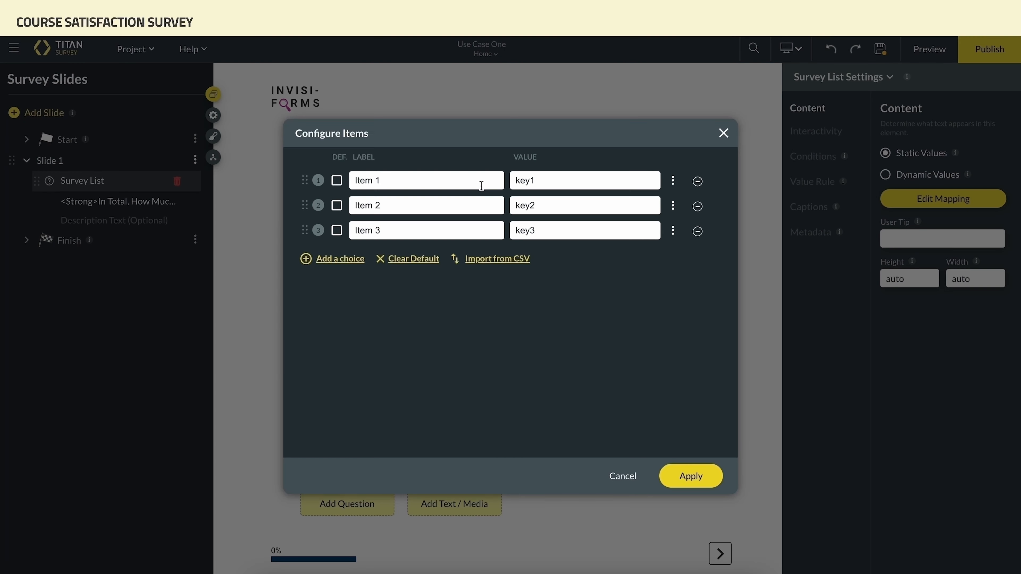
pyautogui.hotkey('ctrl', 'a')
pyautogui.write('1 - 10 hours')
pyautogui.tripleClick(418, 205)
pyautogui.write('11 - 20 hours')
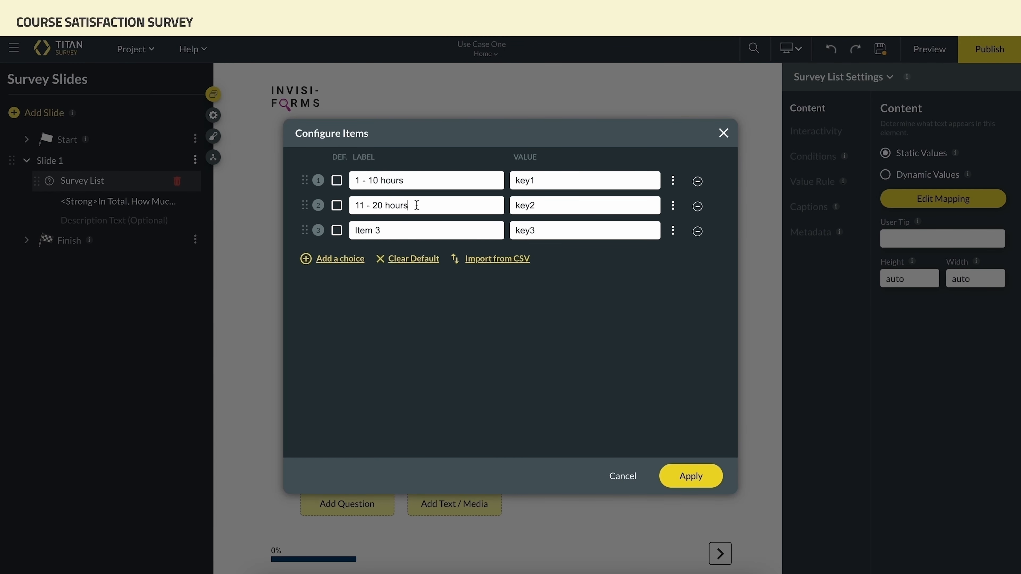
pyautogui.tripleClick(415, 235)
pyautogui.write('21 - 30 hours')
pyautogui.click(306, 258)
pyautogui.tripleClick(386, 256)
pyautogui.write('More than 30 hours')
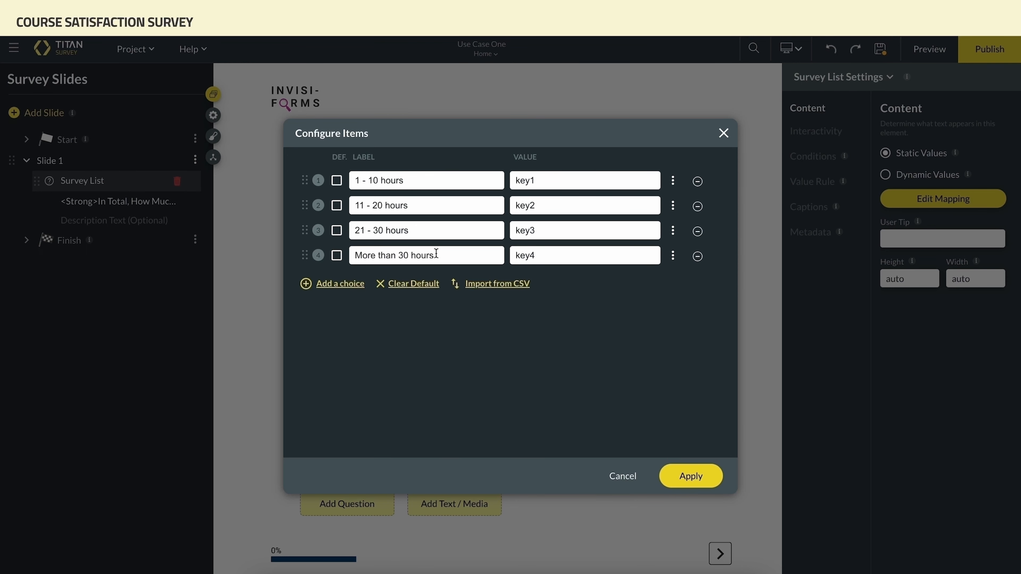
pyautogui.click(690, 475)
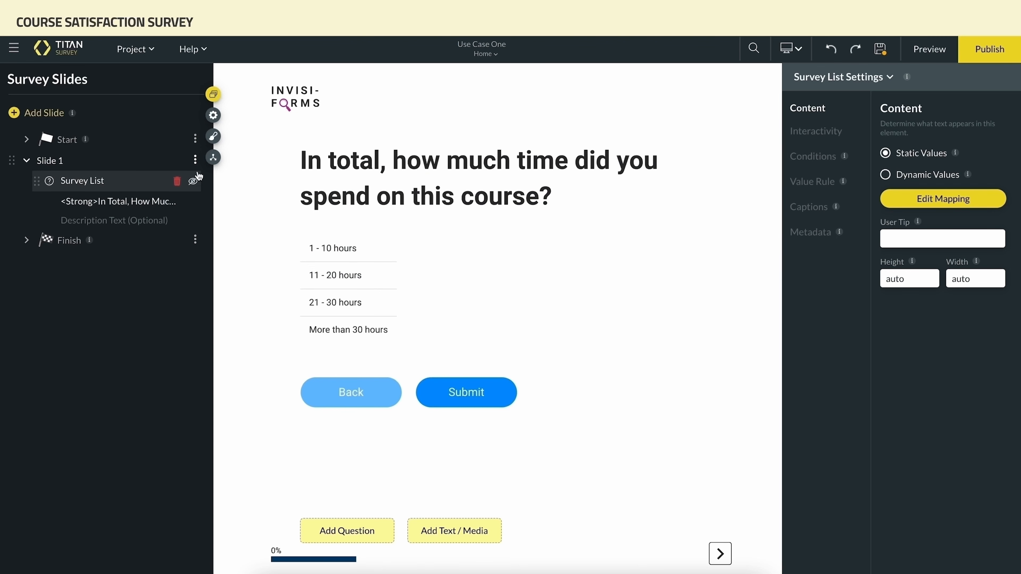
# Rename the question slide as Time Spent on Course
pyautogui.click(195, 160)
pyautogui.click(219, 190)
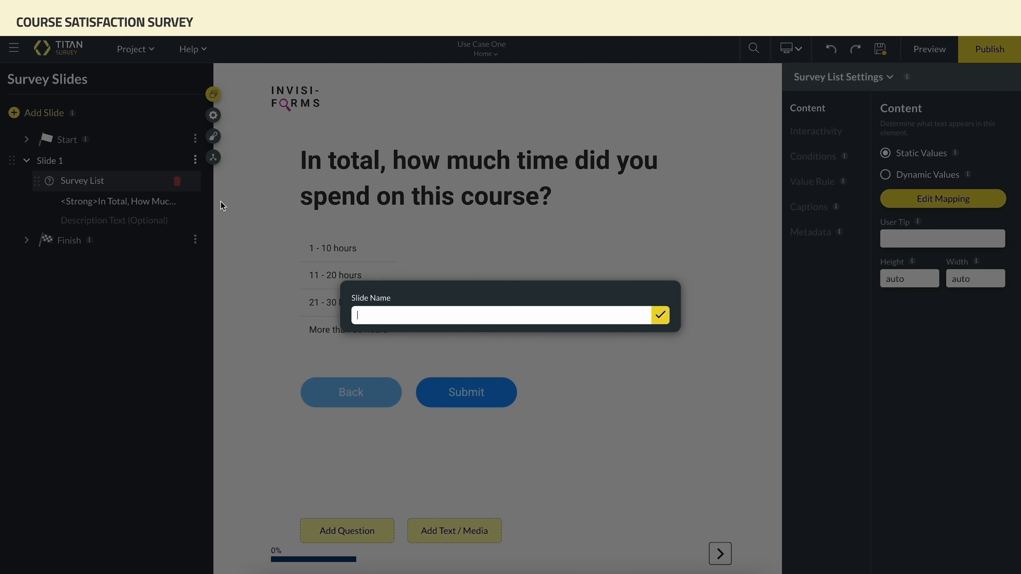
pyautogui.write('Time Spent on Course')
pyautogui.click(660, 316)
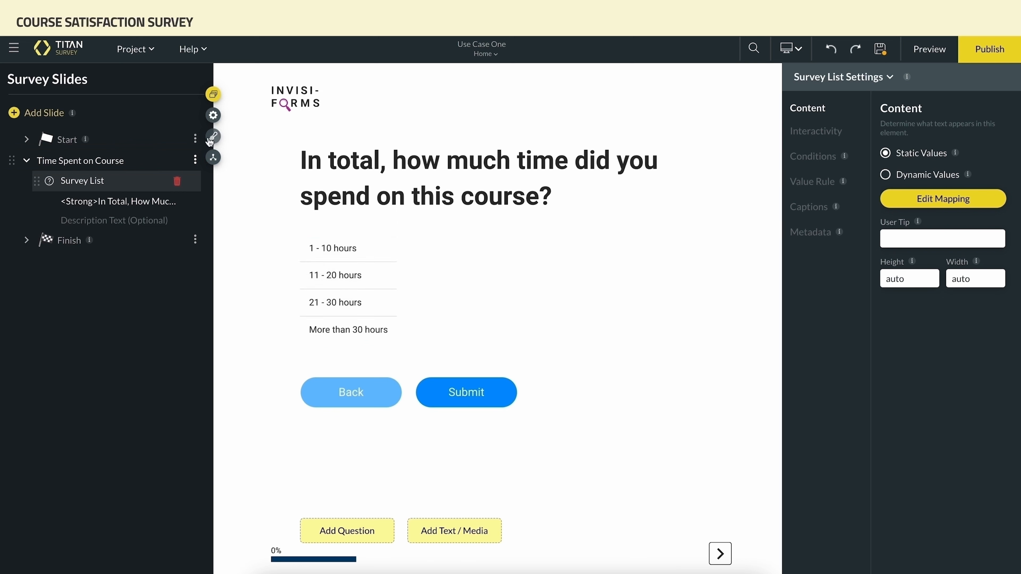
# Hide the logo in the web survey styles
pyautogui.click(210, 137)
pyautogui.click(201, 107)
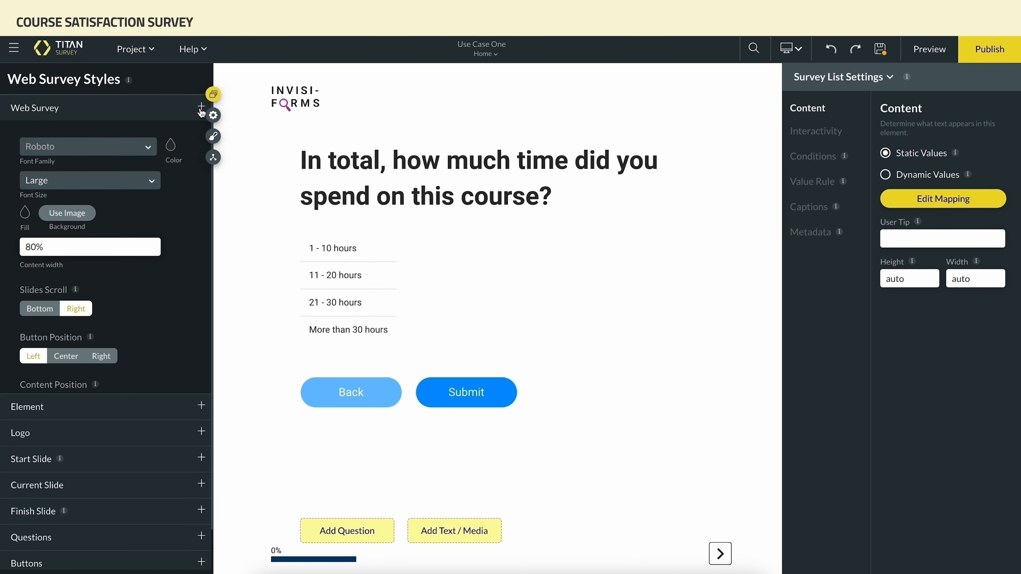
pyautogui.click(202, 158)
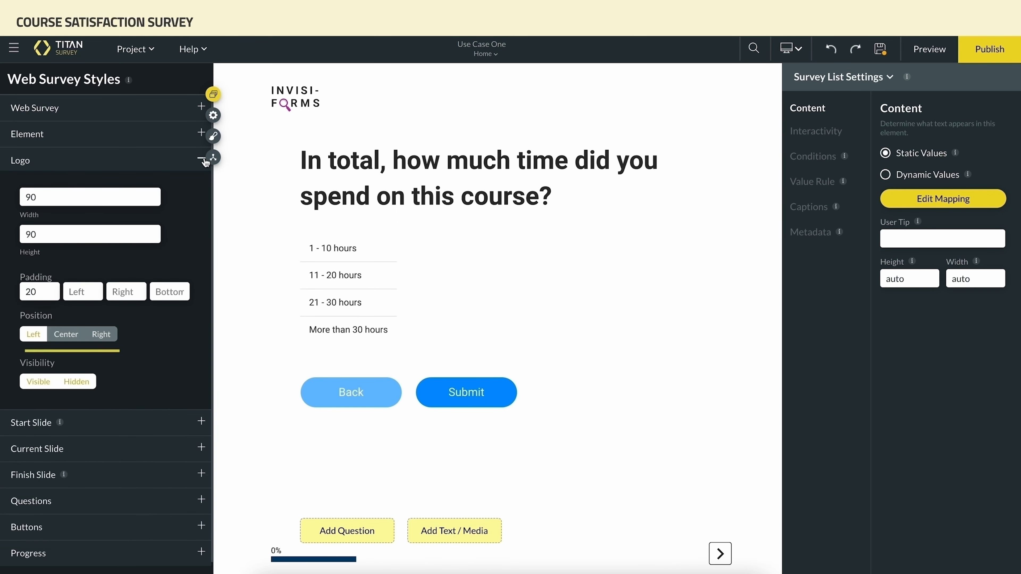
pyautogui.click(90, 383)
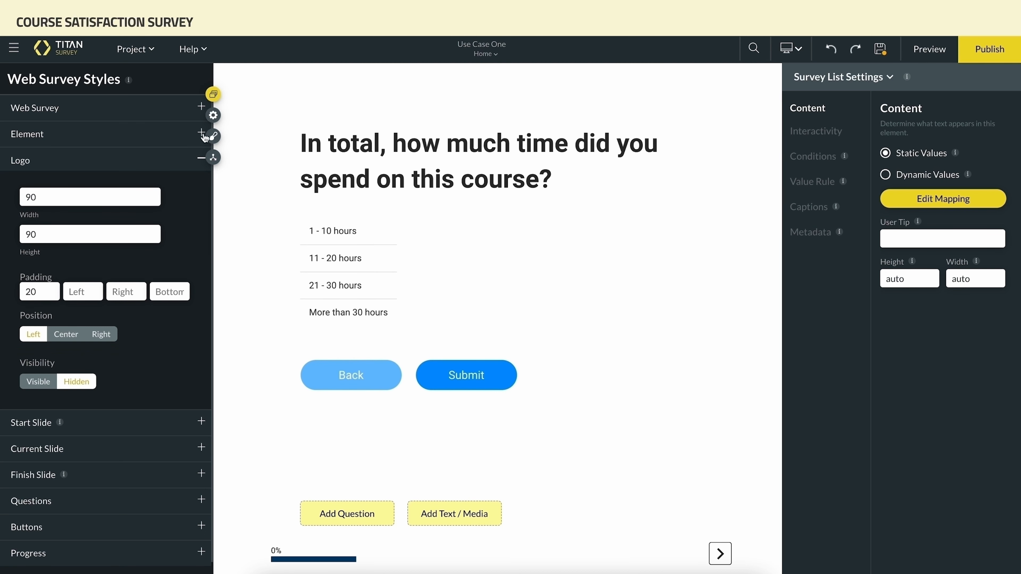
pyautogui.click(212, 97)
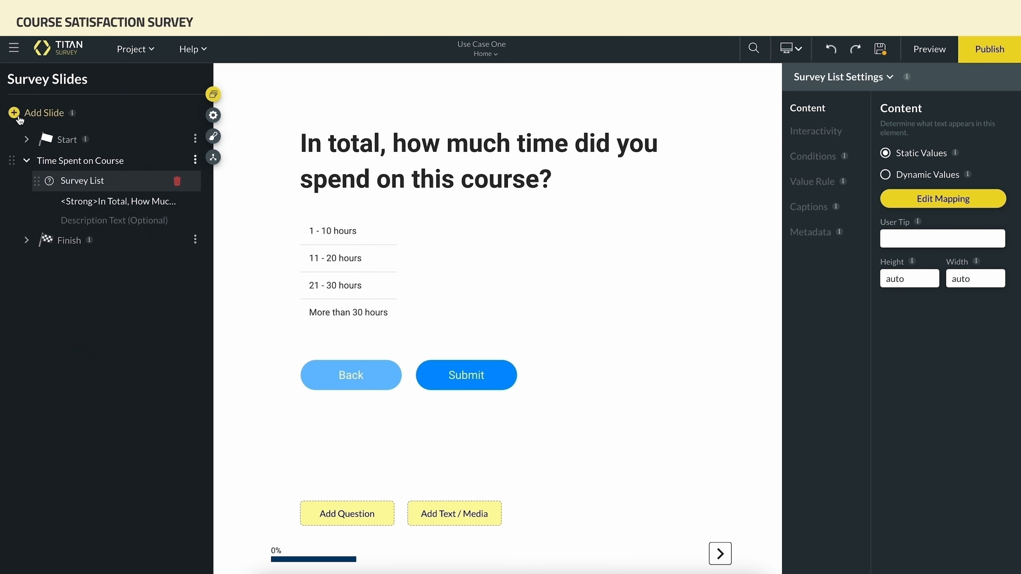
# Add a new question slide containing a Rating element
pyautogui.click(18, 115)
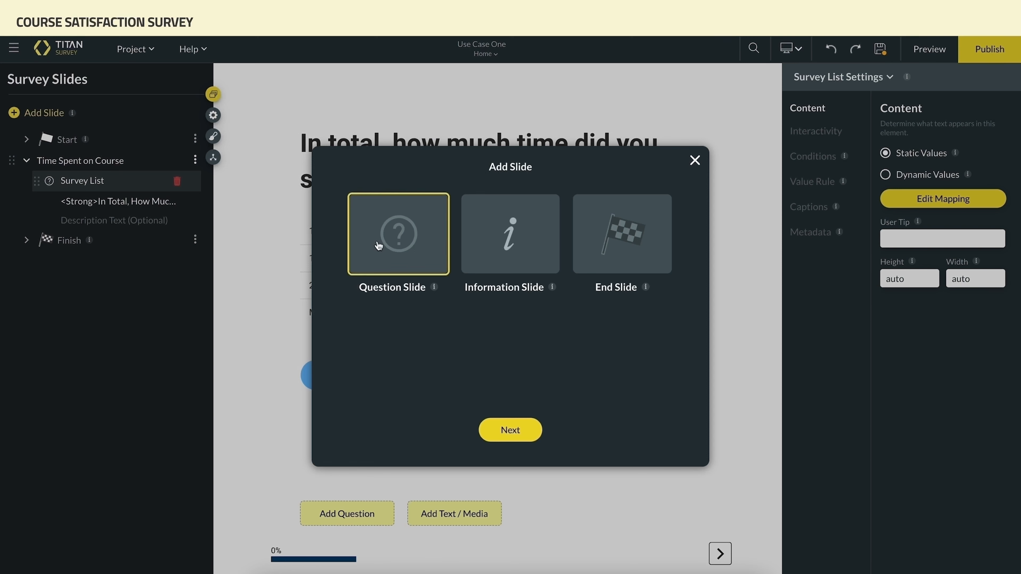
pyautogui.click(509, 429)
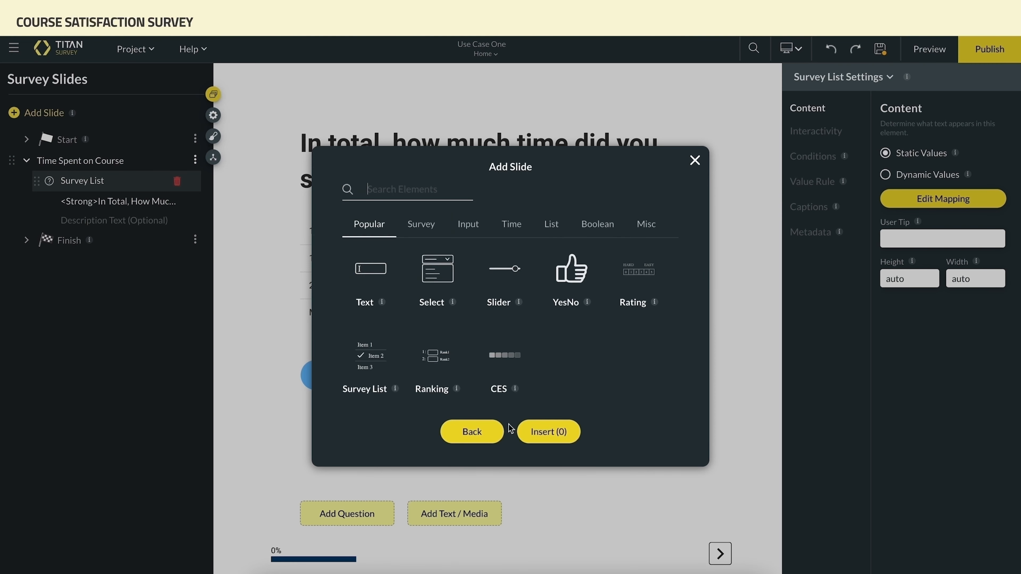
pyautogui.click(628, 273)
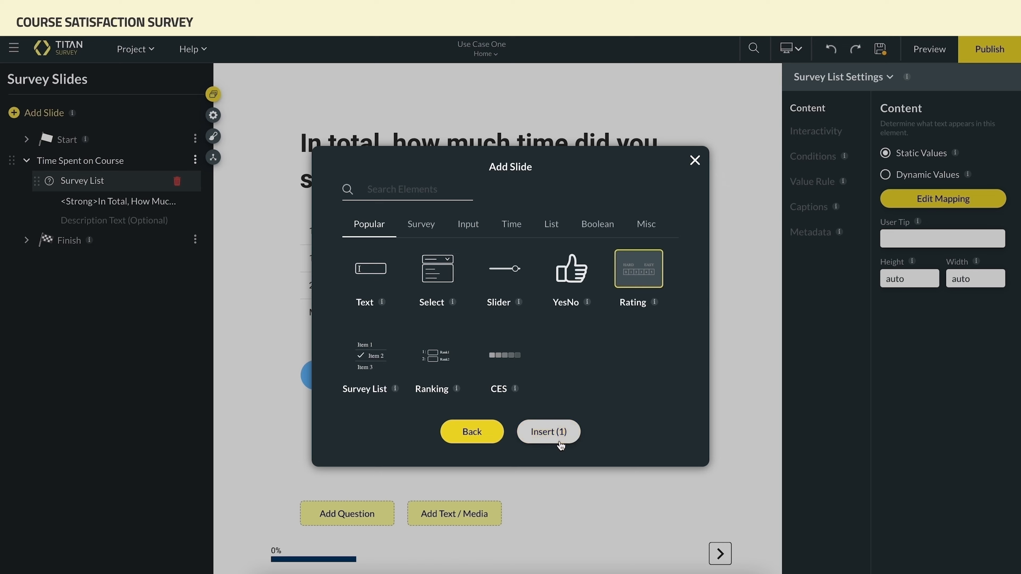
pyautogui.click(548, 432)
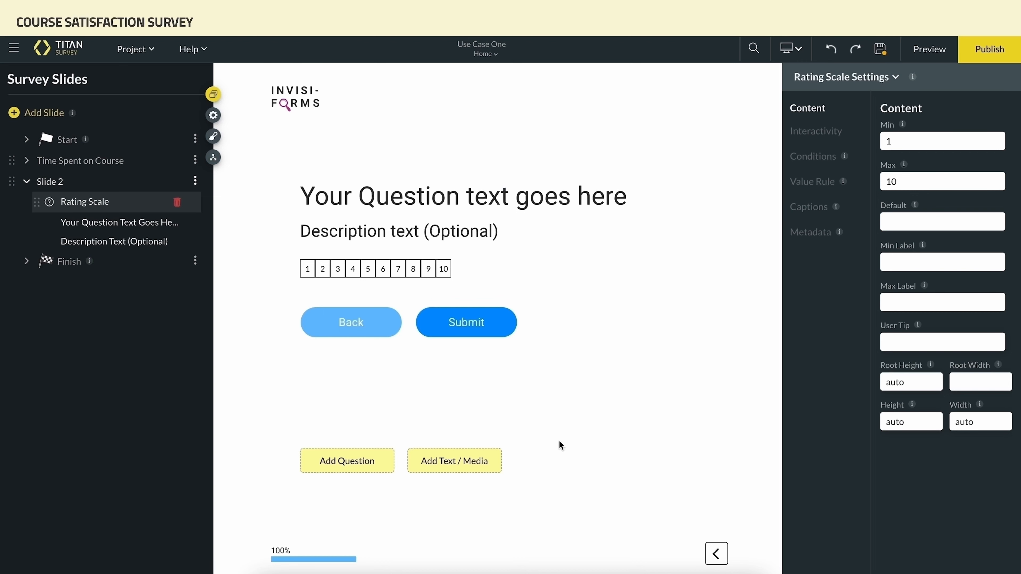
# Set the rating question text to Rate the Course, pasted from the use case document
pyautogui.click(603, 198)
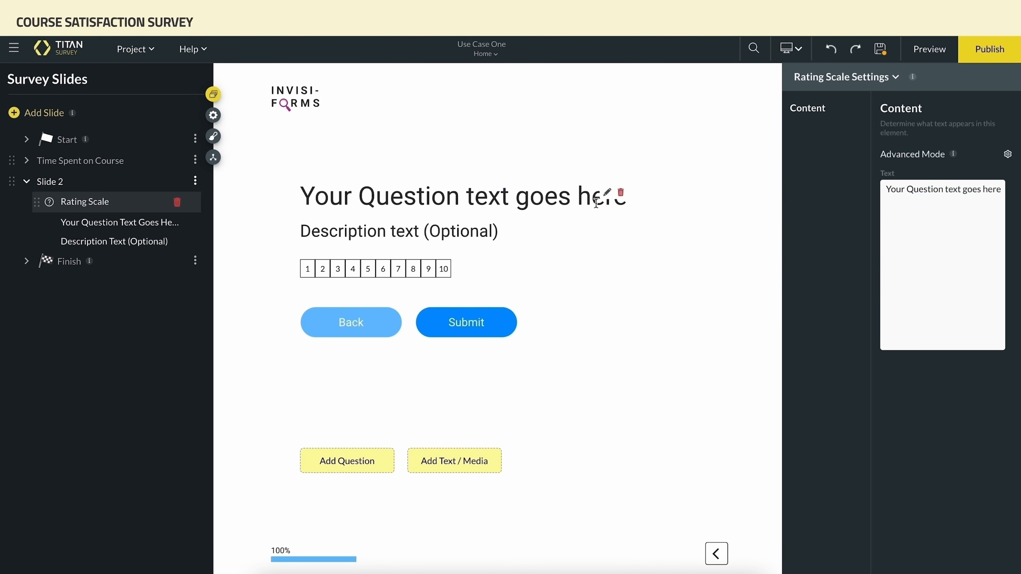
pyautogui.moveTo(357, 275); pyautogui.dragTo(429, 274)
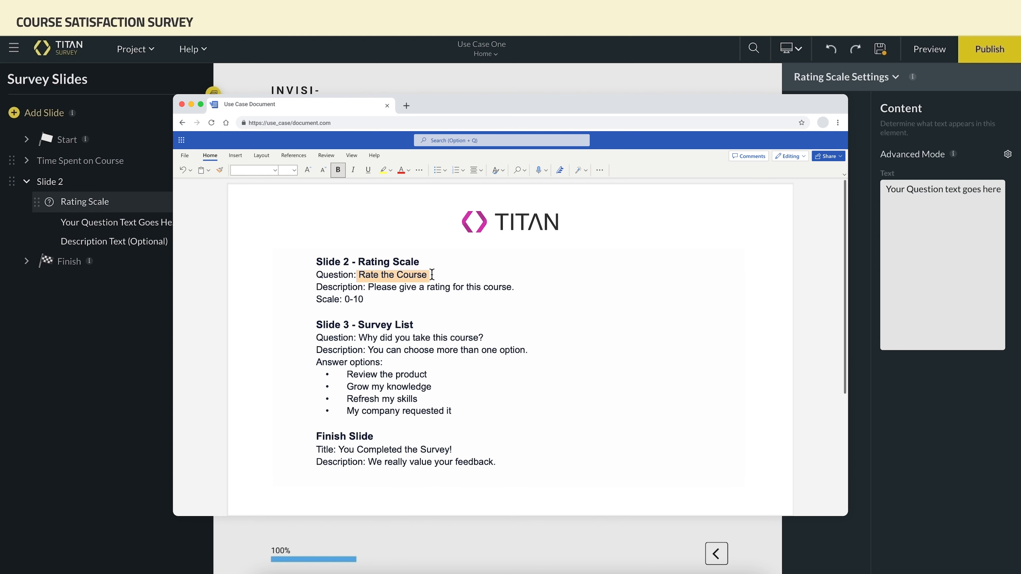
pyautogui.write('Rate the Course')
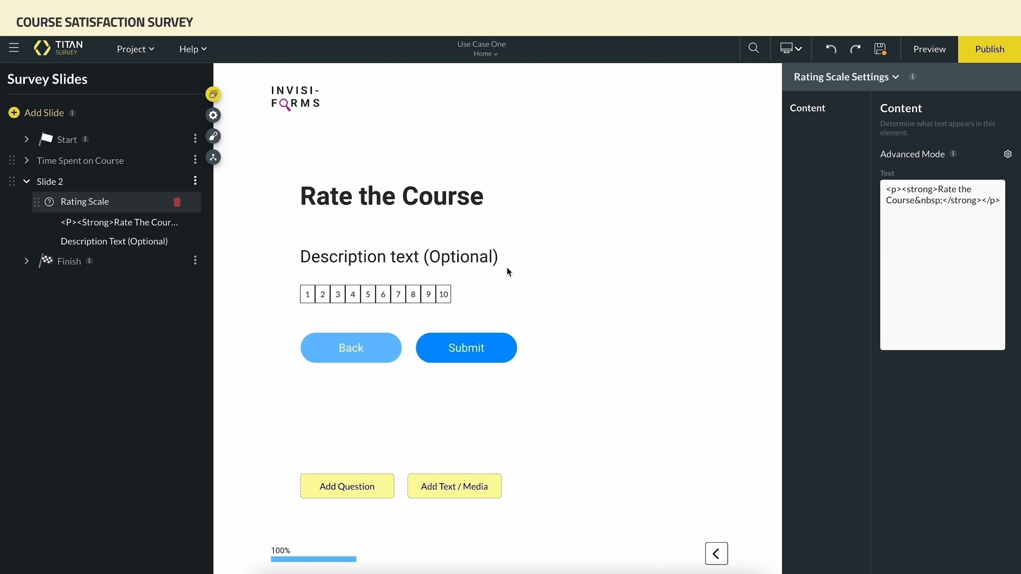
# Set the description to "Please give a rating for this course." copied from the use case document
pyautogui.press('super+Tab')
pyautogui.moveTo(366, 287); pyautogui.dragTo(519, 284)
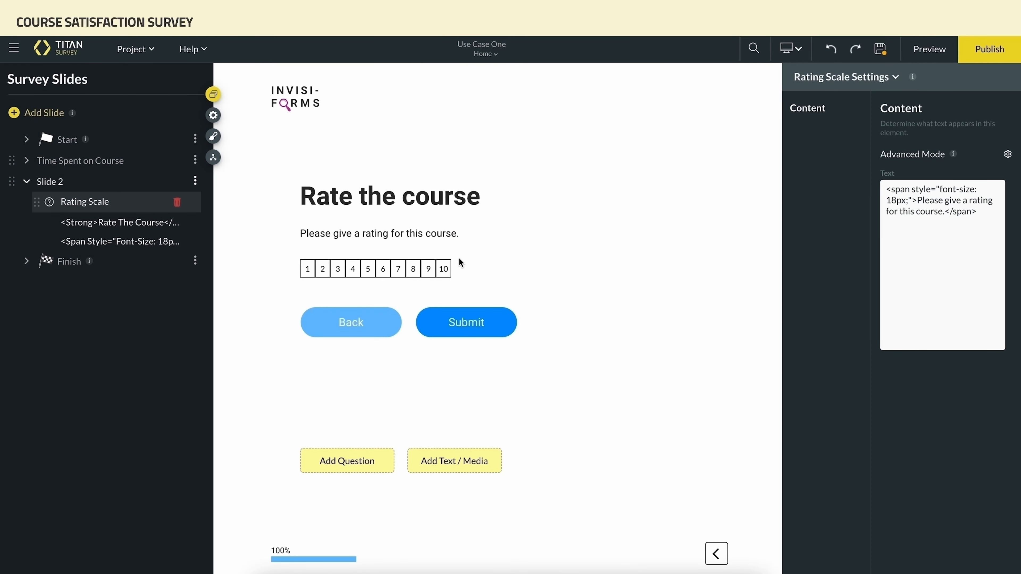
pyautogui.click(444, 270)
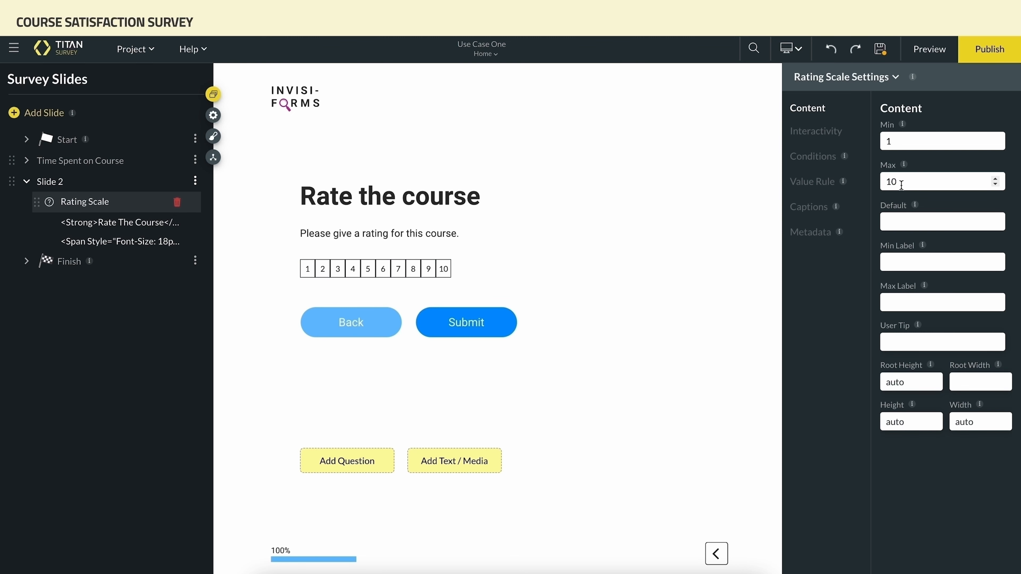
# Set the rating scale's minimum to 0 and its default value to 5
pyautogui.click(898, 144)
pyautogui.press('BackSpace')
pyautogui.write('0')
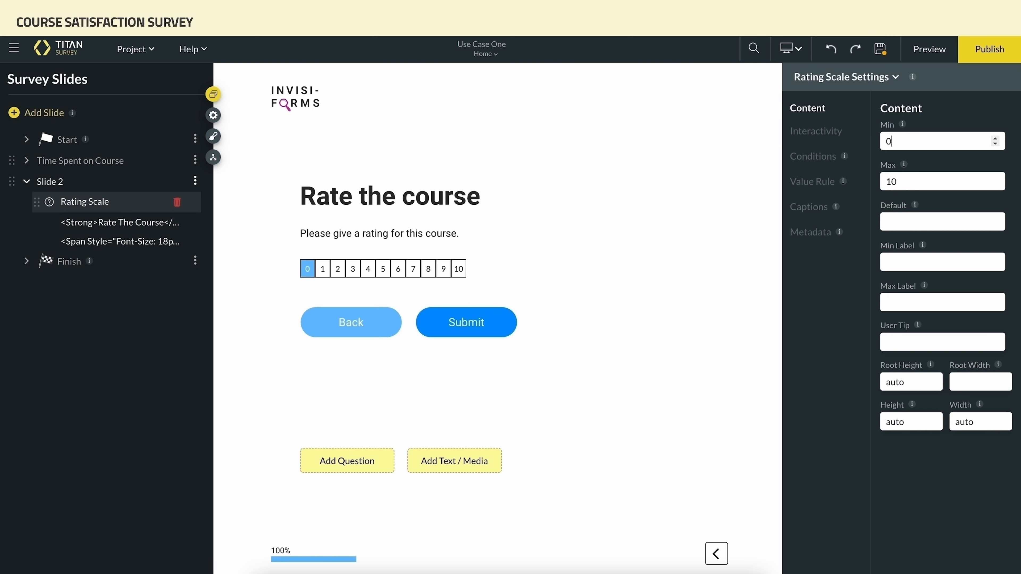
pyautogui.click(909, 218)
pyautogui.write('5')
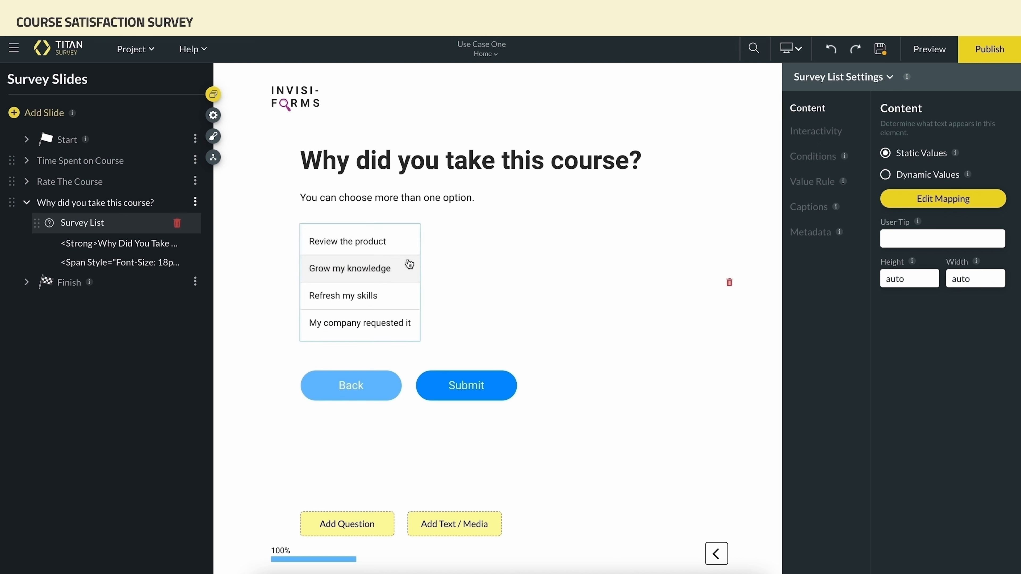
# Allow multiple selections on the Why did you take this course? list, enabling Number Choices with a choices count limit of 3
pyautogui.click(802, 136)
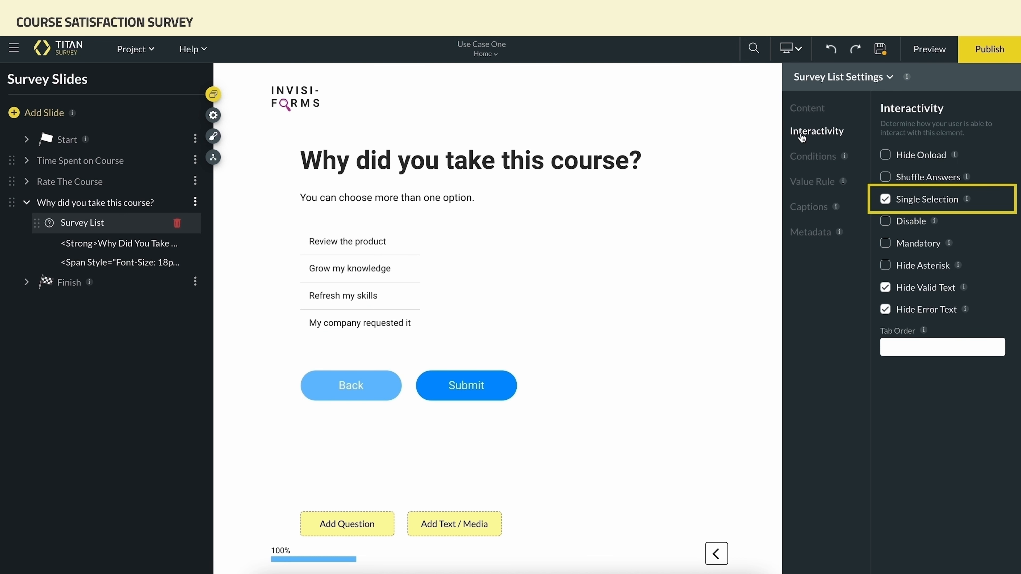
pyautogui.click(885, 201)
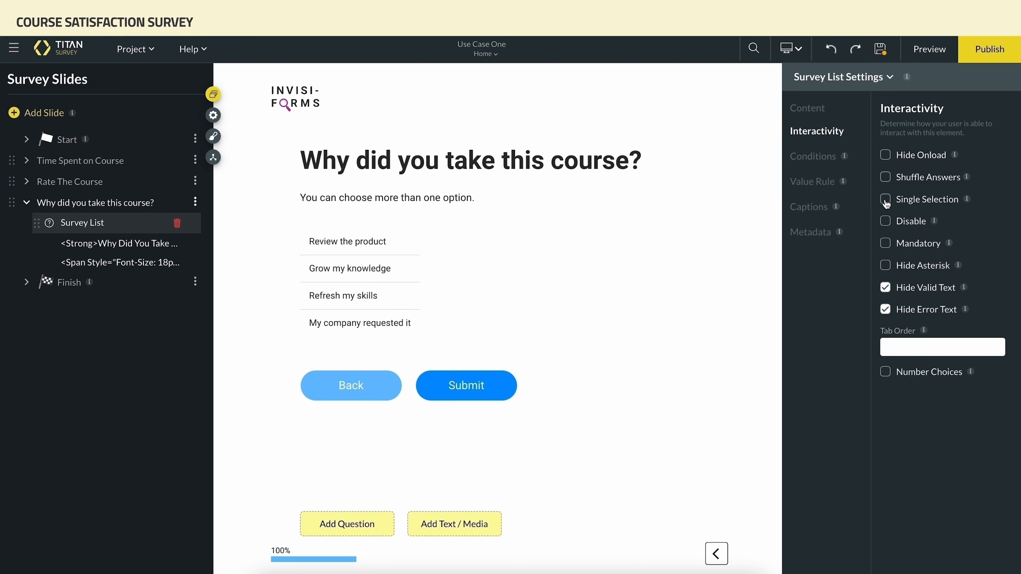
pyautogui.click(886, 373)
pyautogui.click(890, 409)
pyautogui.write('3')
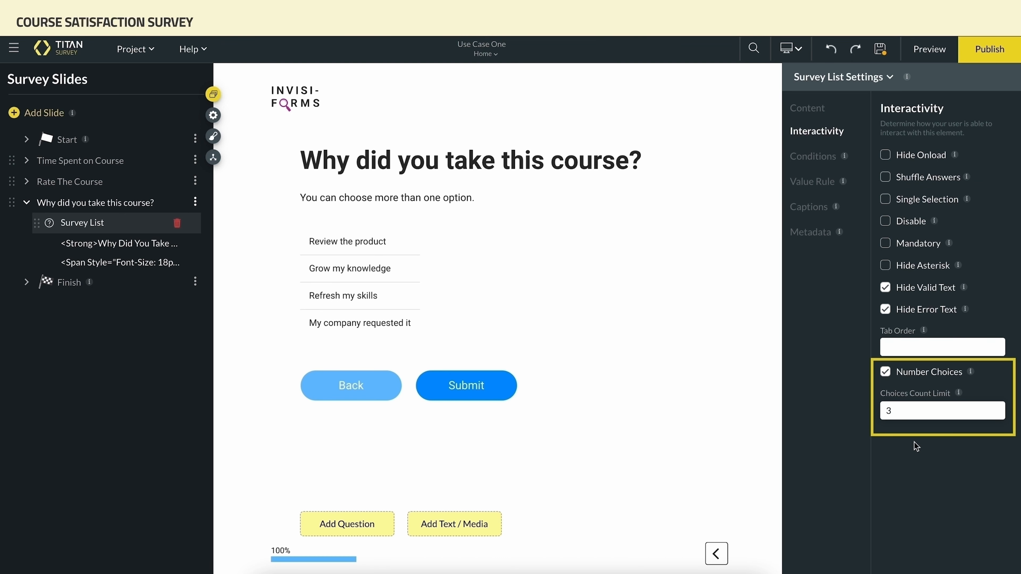
# Set the survey list's width to 1600
pyautogui.click(819, 110)
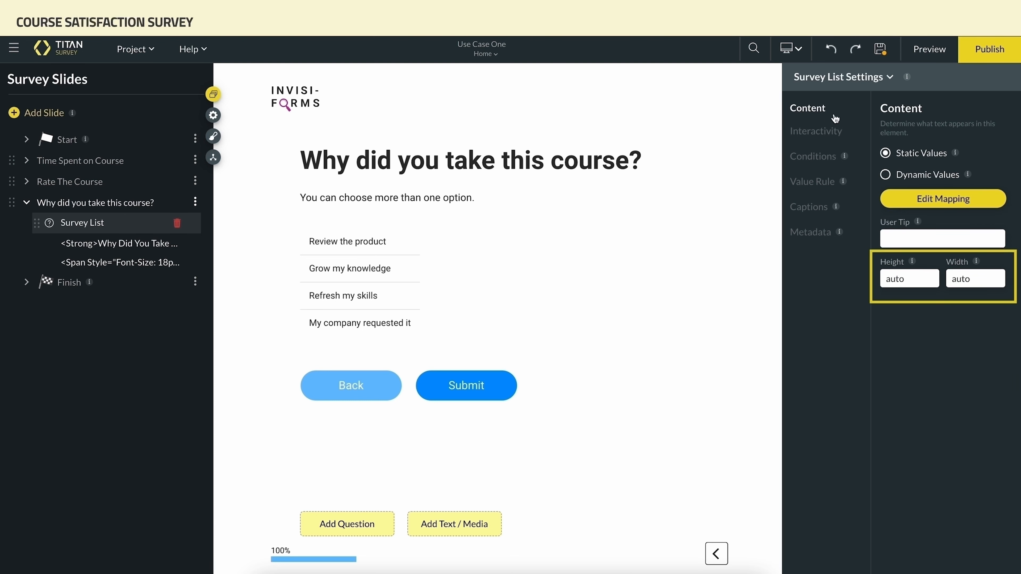
pyautogui.moveTo(971, 279); pyautogui.dragTo(952, 280)
pyautogui.write('1600')
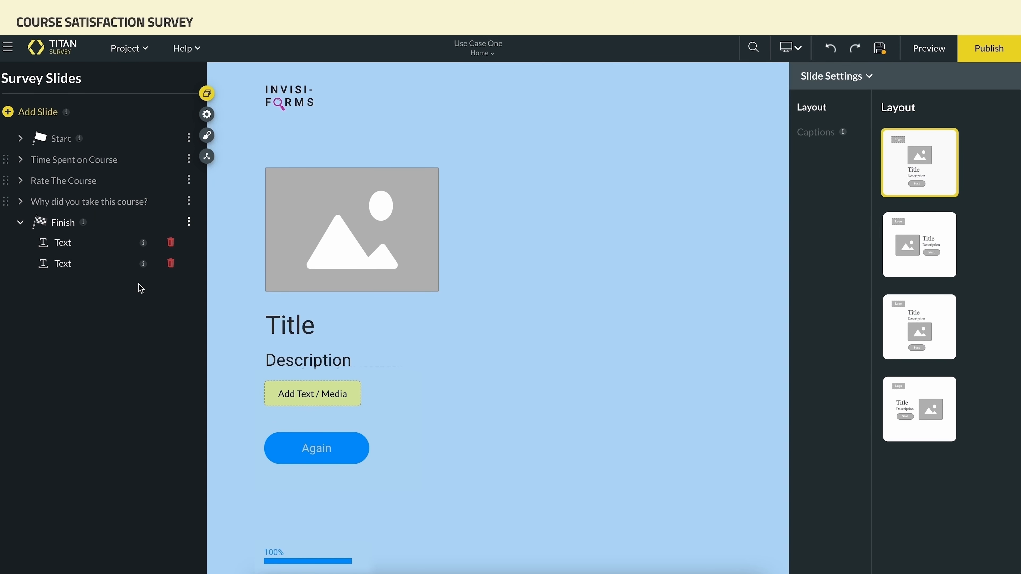
# Set the finish slide's title to "You Completed the Survey!" and its description to "We really value your feedback"
pyautogui.click(274, 325)
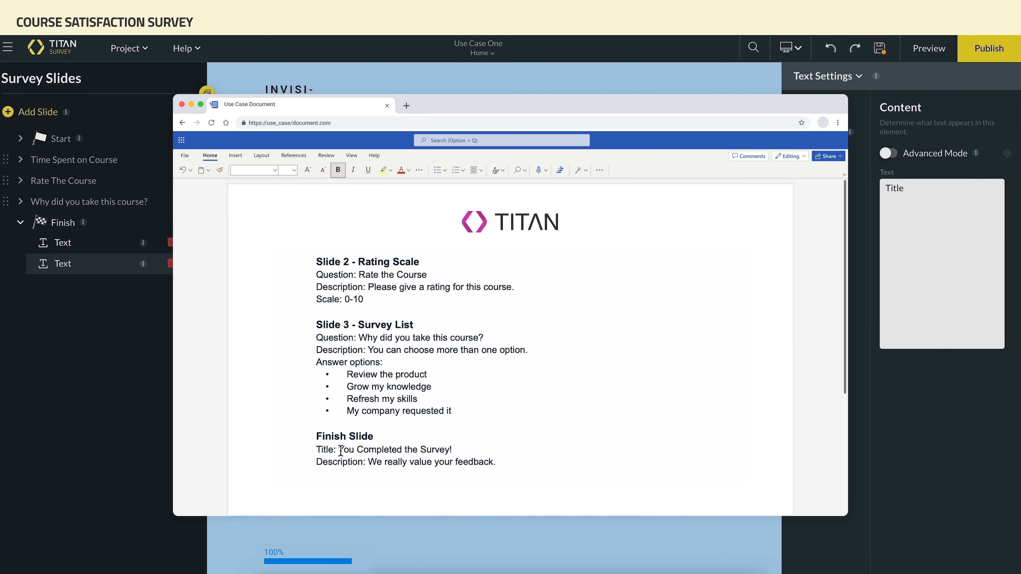
pyautogui.moveTo(339, 450); pyautogui.dragTo(462, 449)
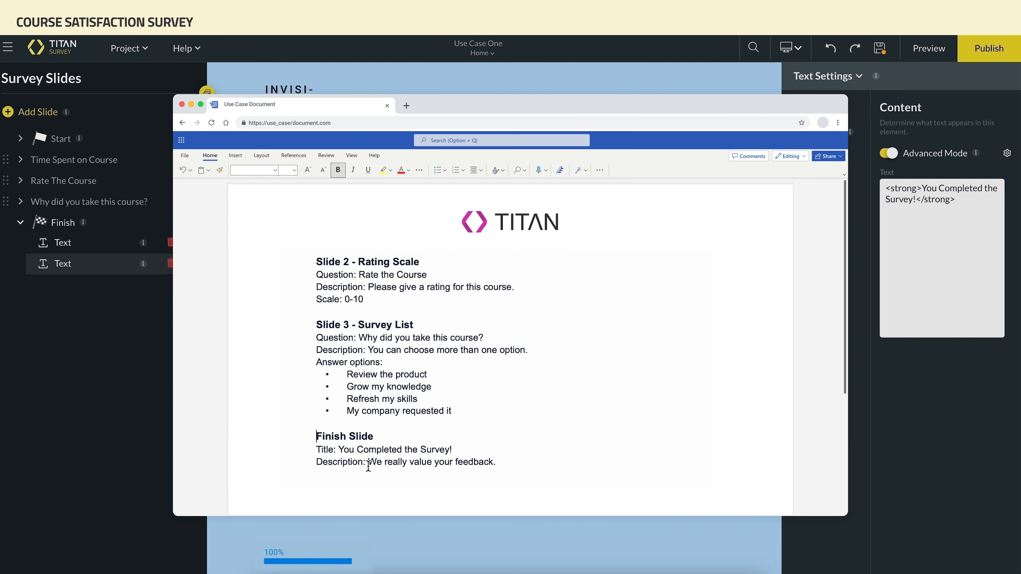
pyautogui.moveTo(369, 466); pyautogui.dragTo(500, 465)
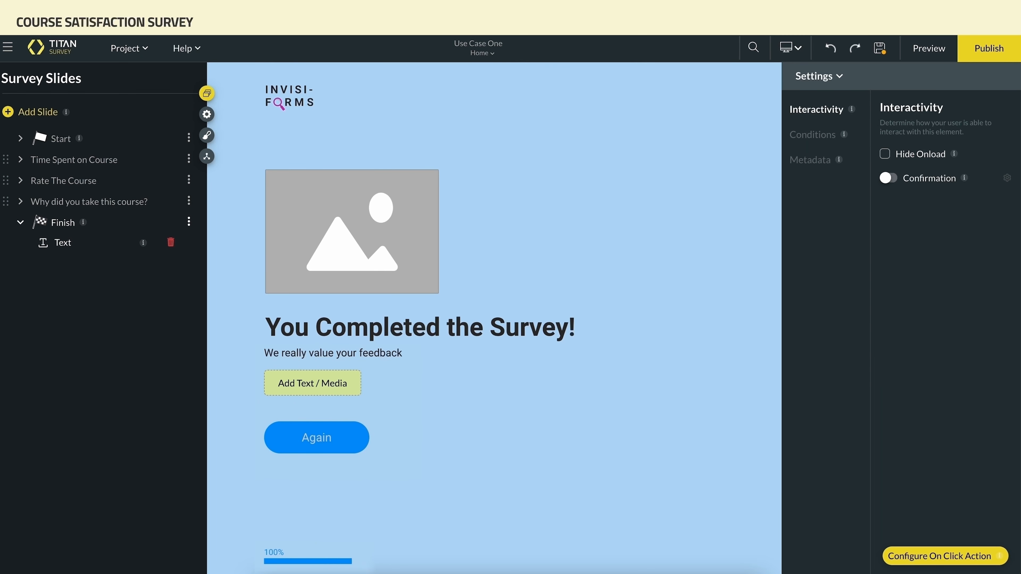
# Replace the finish slide's placeholder image with the woman-with-balloons illustration
pyautogui.click(428, 290)
pyautogui.click(425, 284)
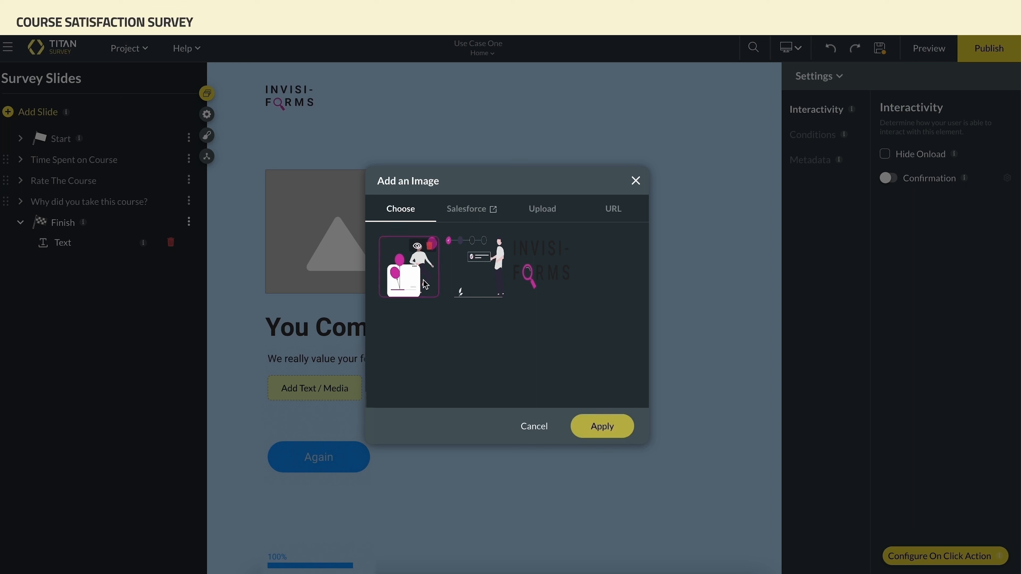
pyautogui.click(598, 427)
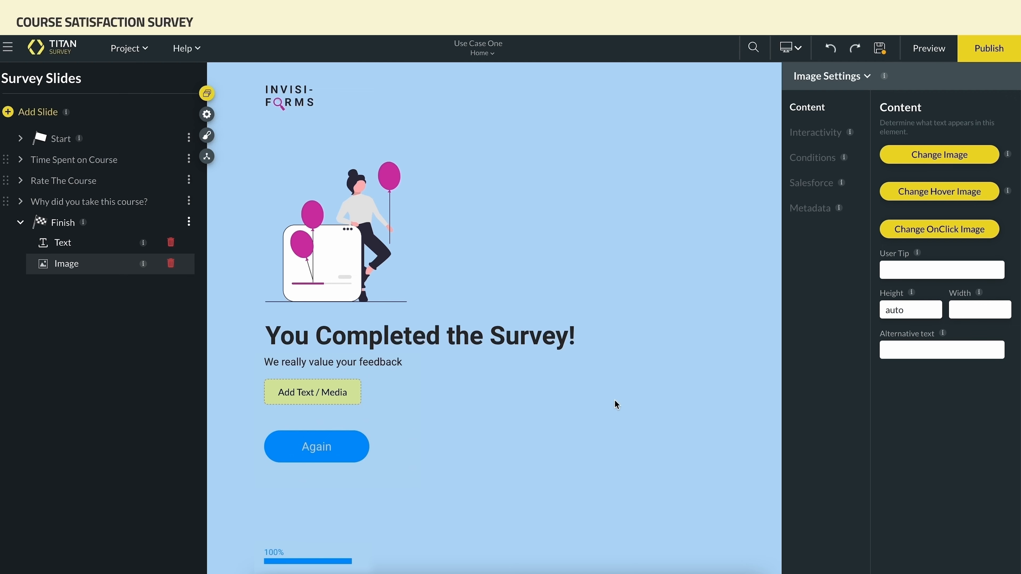
# Disable the Again button in the project's survey navigation settings
pyautogui.click(207, 115)
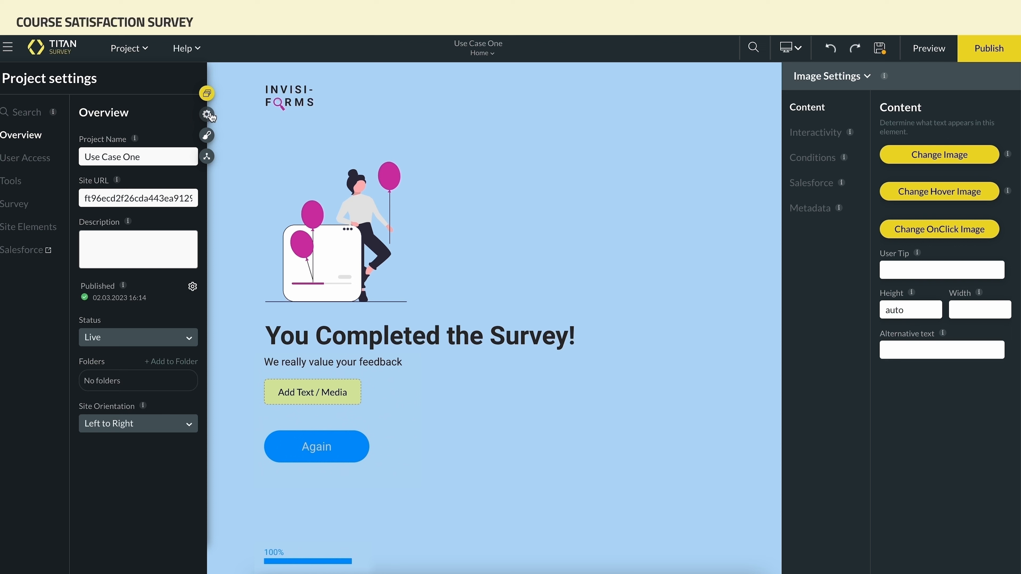
pyautogui.click(30, 207)
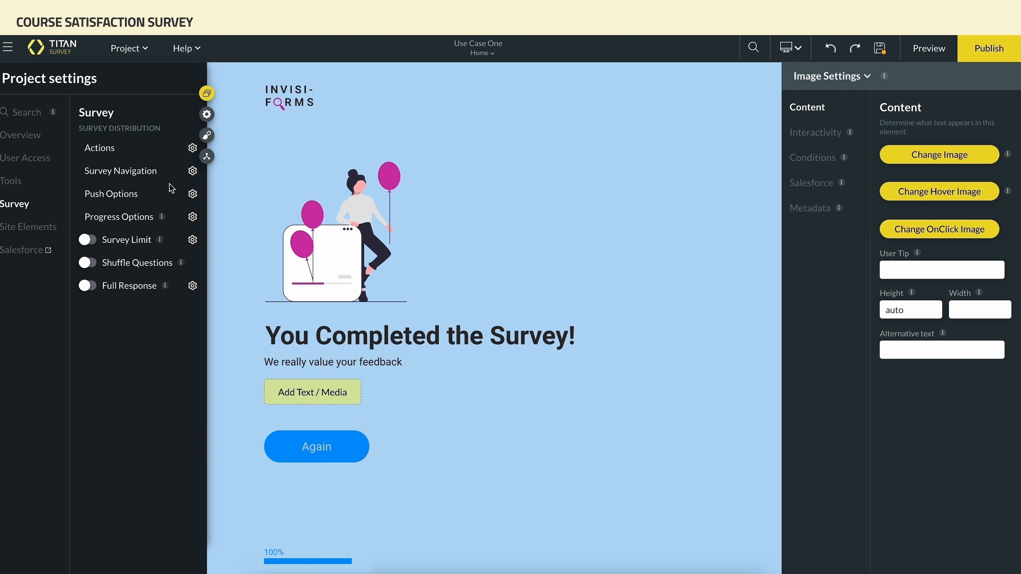
pyautogui.click(192, 171)
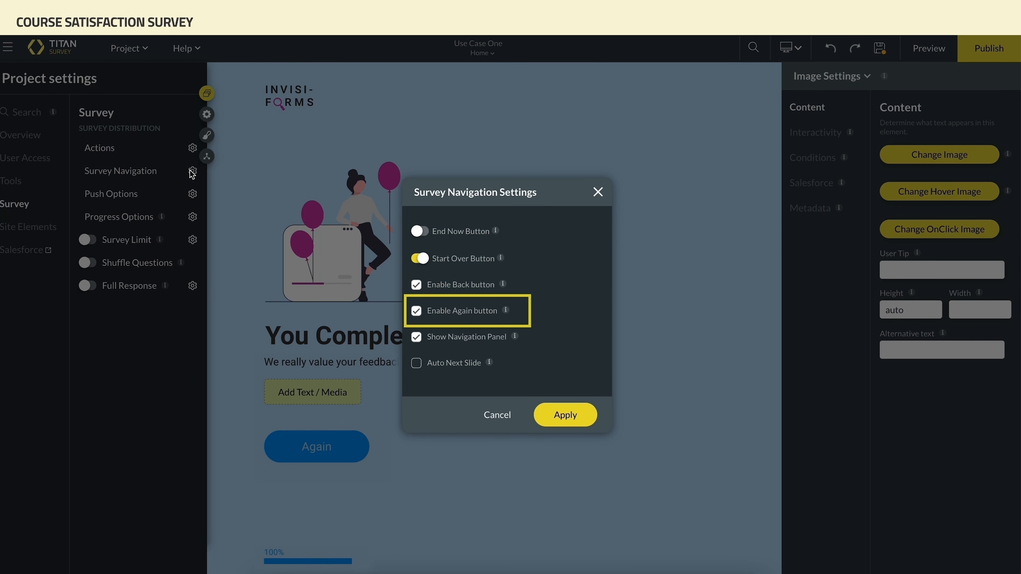
pyautogui.click(417, 313)
pyautogui.click(549, 421)
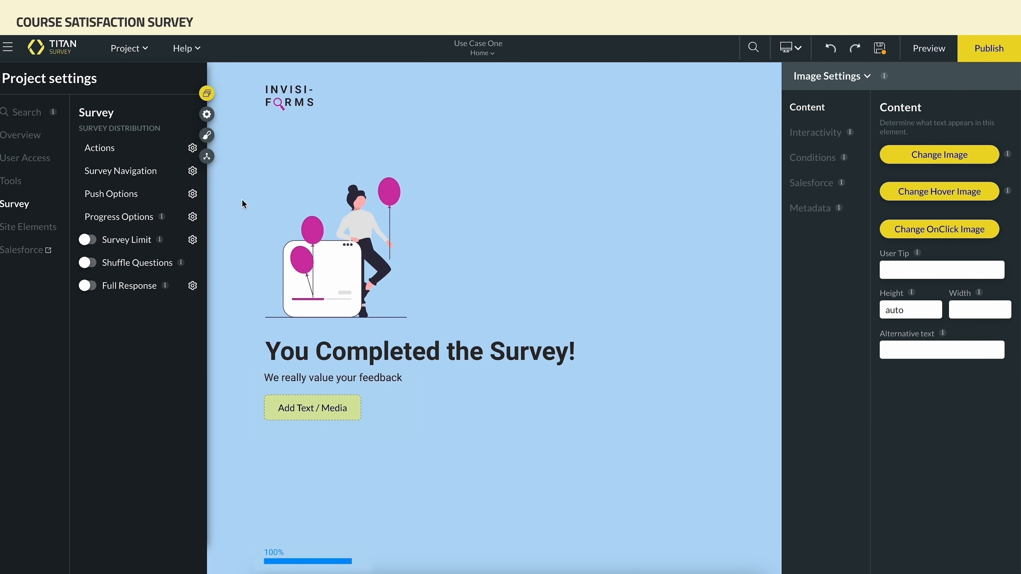
# Center both the button position and the content position of the start slide styles
pyautogui.click(207, 95)
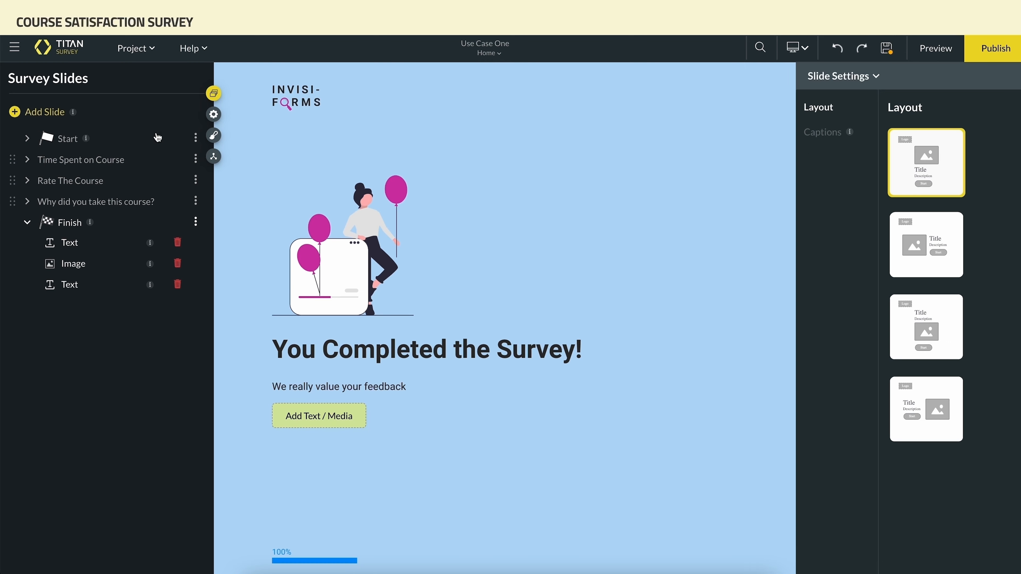
pyautogui.click(66, 139)
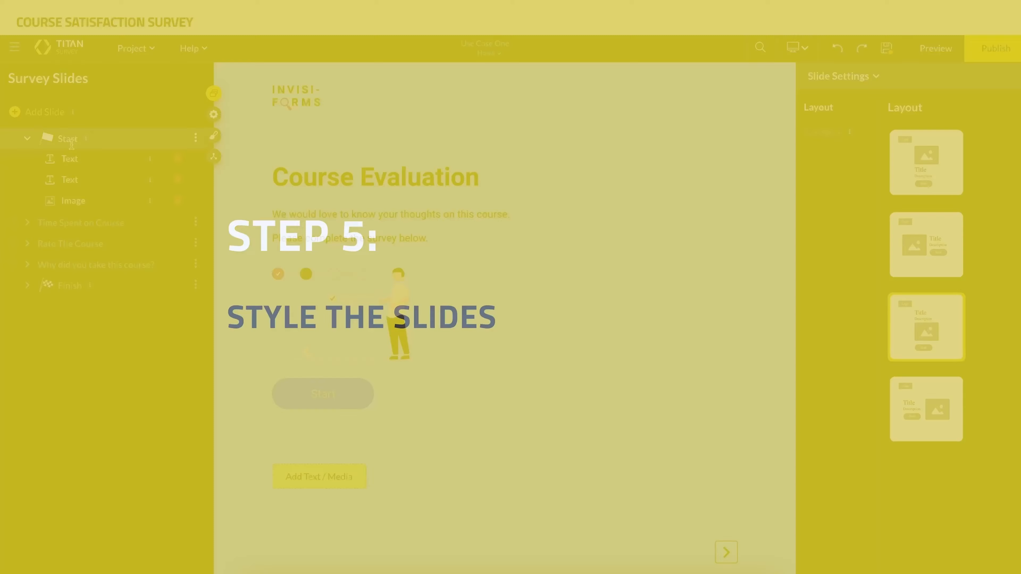
pyautogui.click(216, 136)
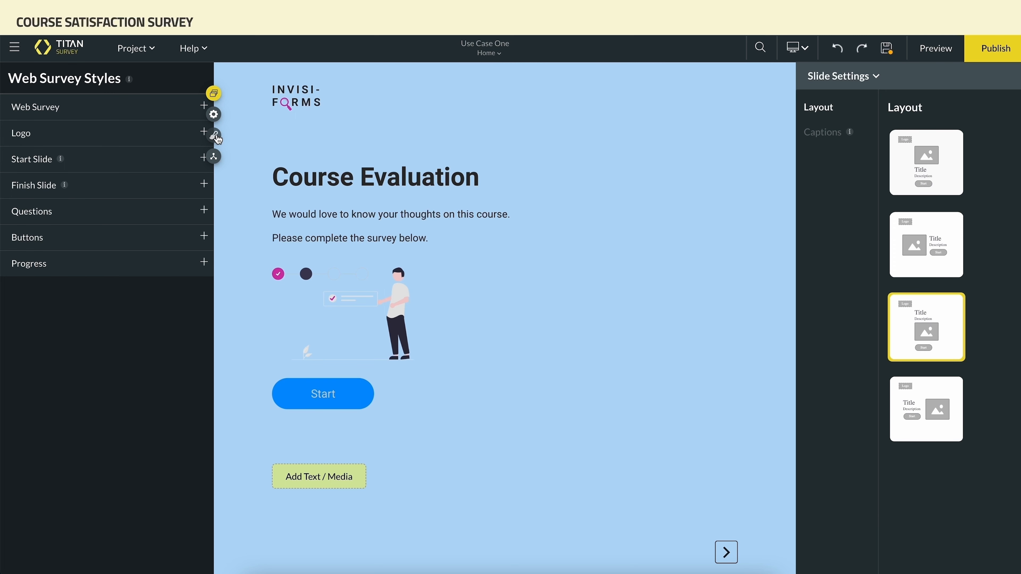
pyautogui.click(199, 159)
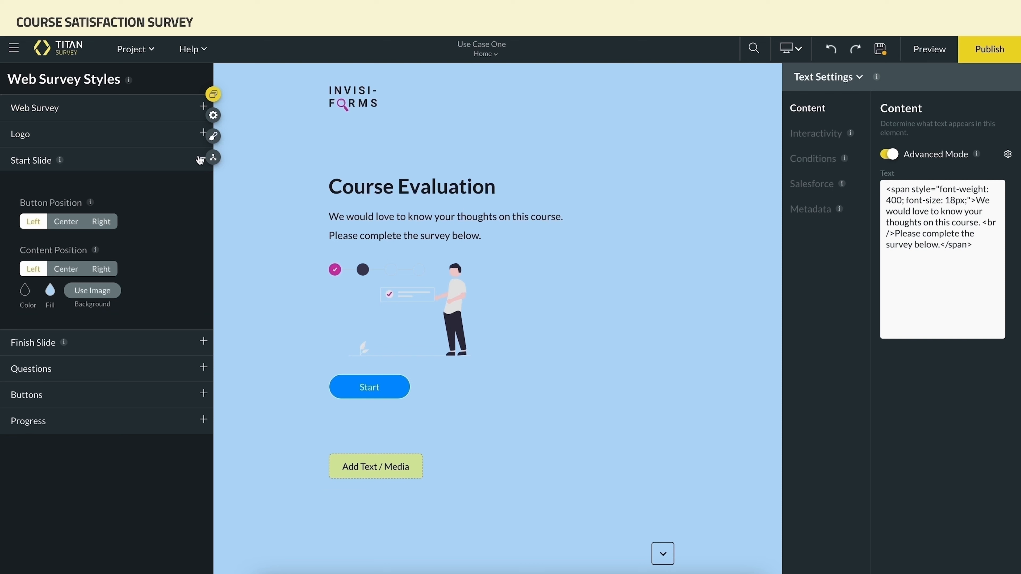
pyautogui.click(71, 224)
pyautogui.click(71, 272)
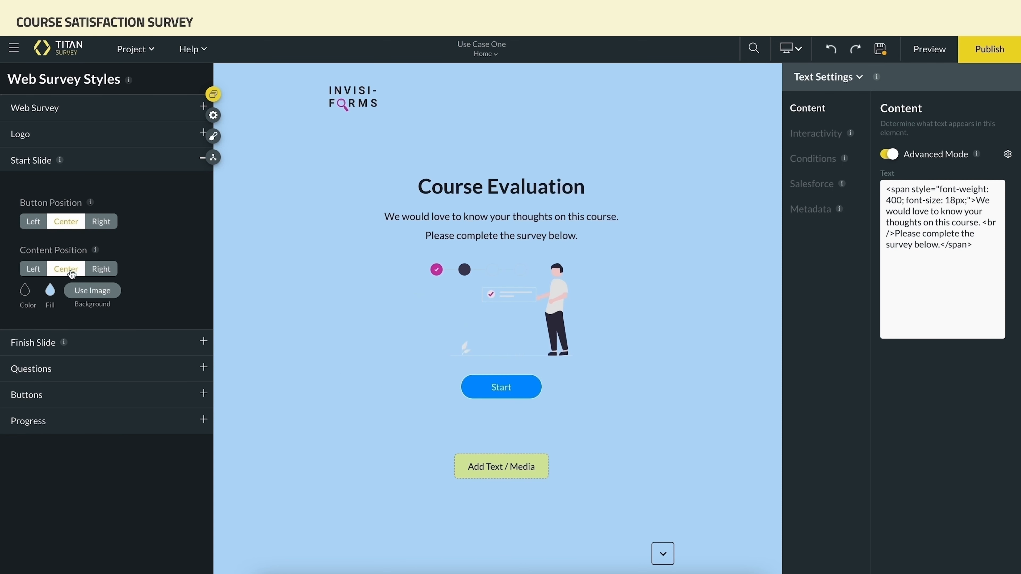
# Set the web survey's font family to Roboto and its font size to Large
pyautogui.click(203, 107)
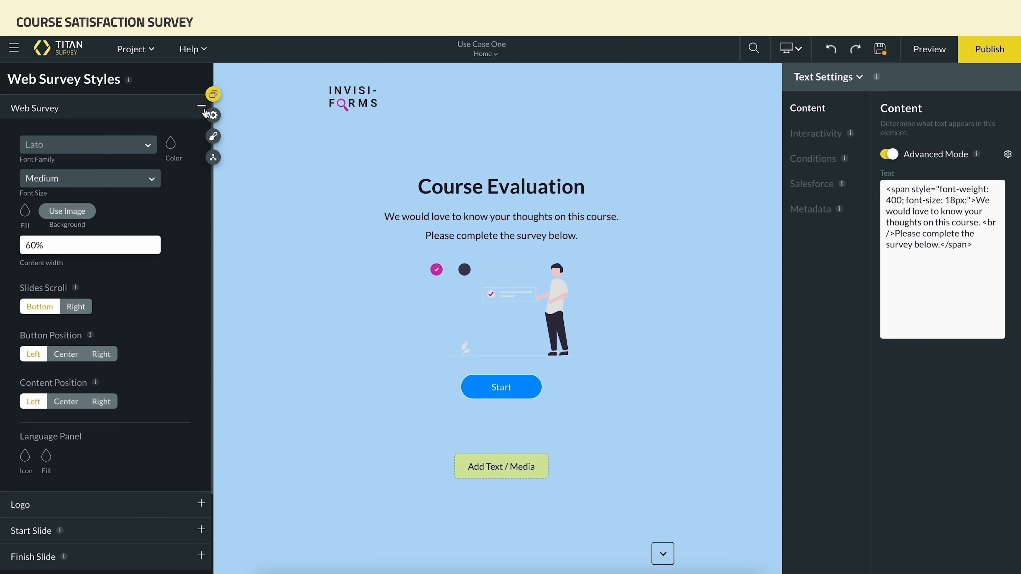
pyautogui.click(148, 145)
pyautogui.click(146, 174)
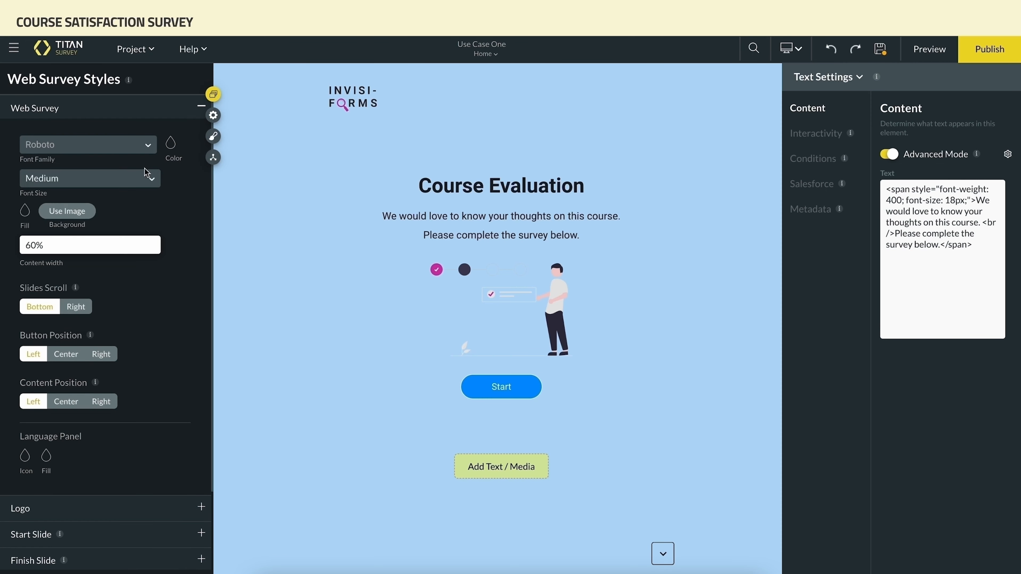
pyautogui.click(170, 143)
pyautogui.doubleClick(179, 260)
pyautogui.click(150, 339)
pyautogui.click(173, 418)
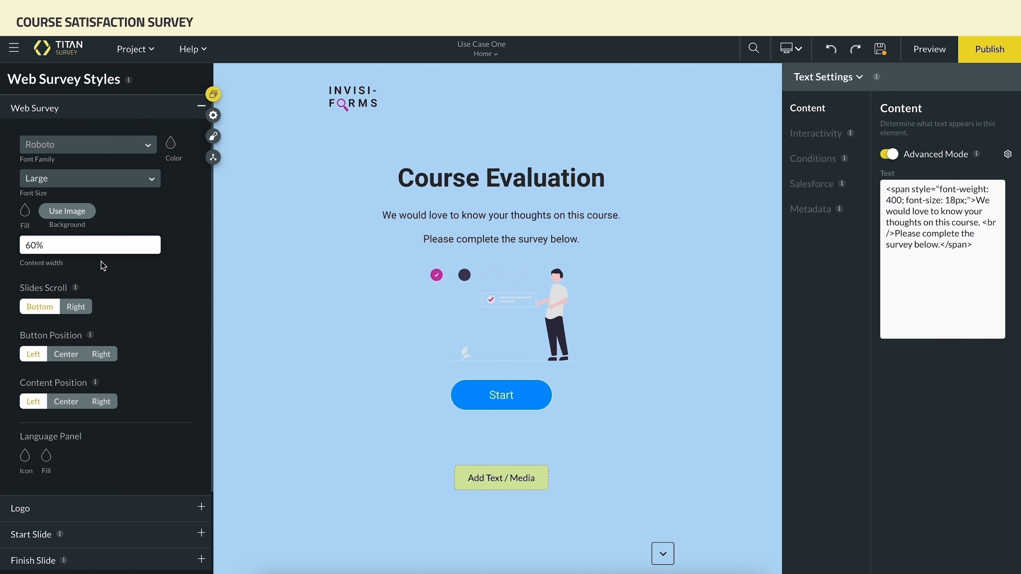
# Set the web survey's content width to 80% and its slides scroll direction to Right
pyautogui.click(32, 245)
pyautogui.press('BackSpace')
pyautogui.write('8')
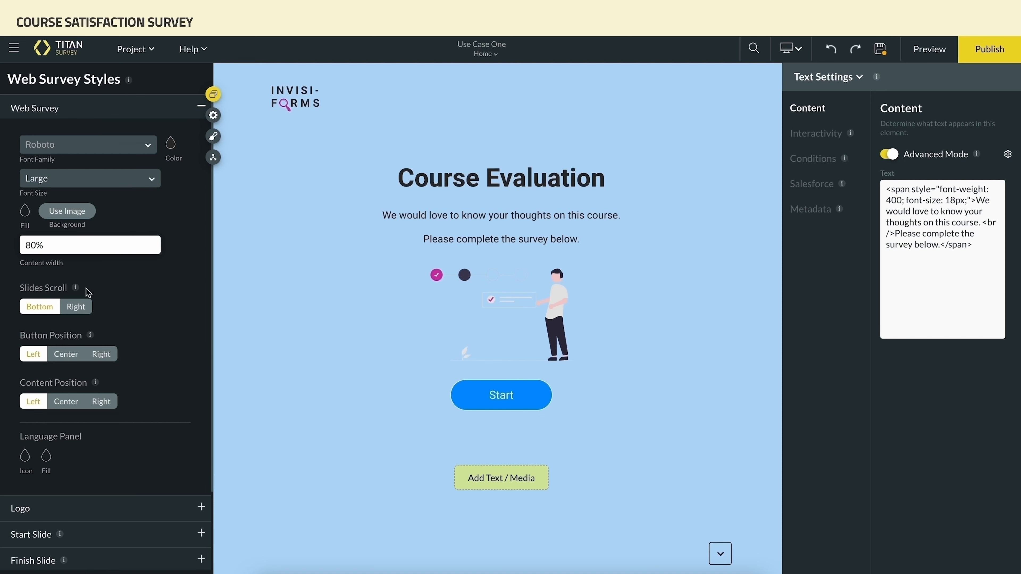
pyautogui.click(83, 308)
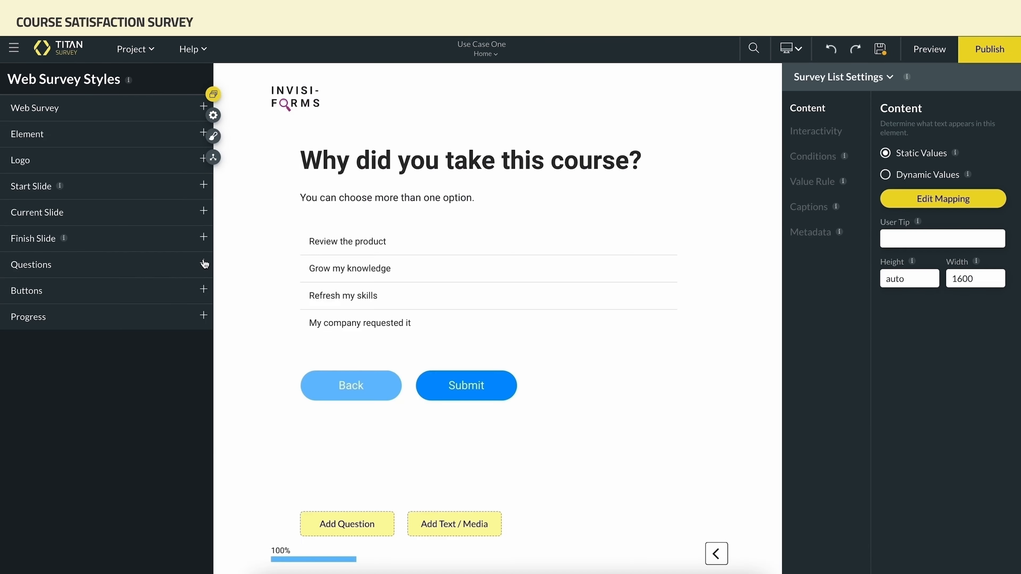
# Set the questions' text colour to the pink #D033A8
pyautogui.click(204, 264)
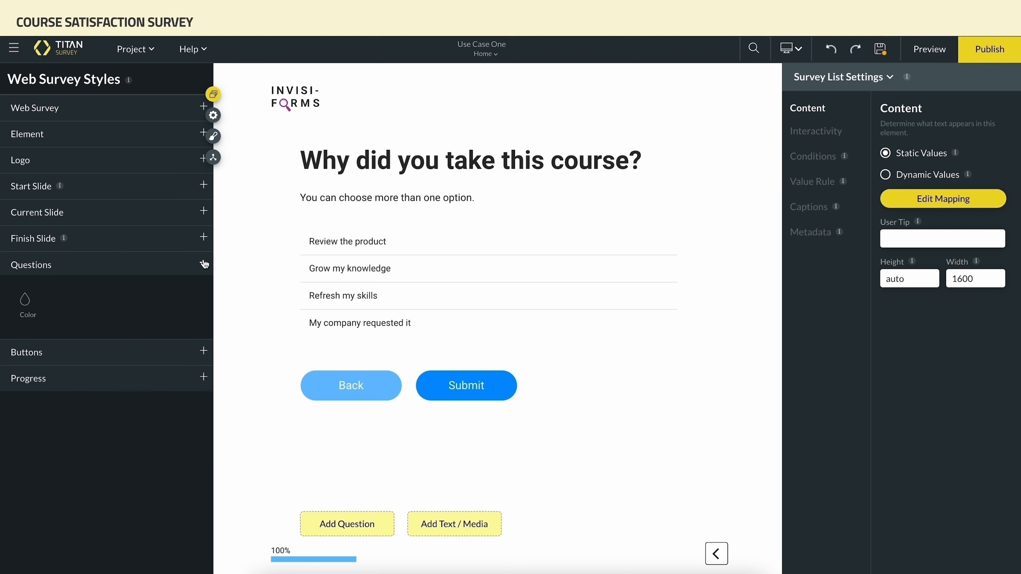
pyautogui.click(25, 299)
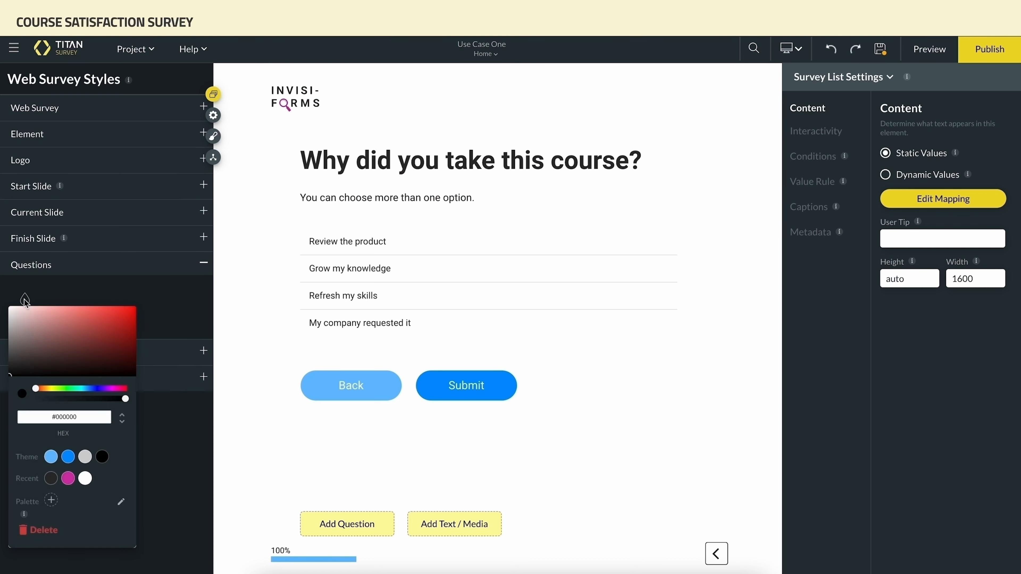
pyautogui.click(67, 478)
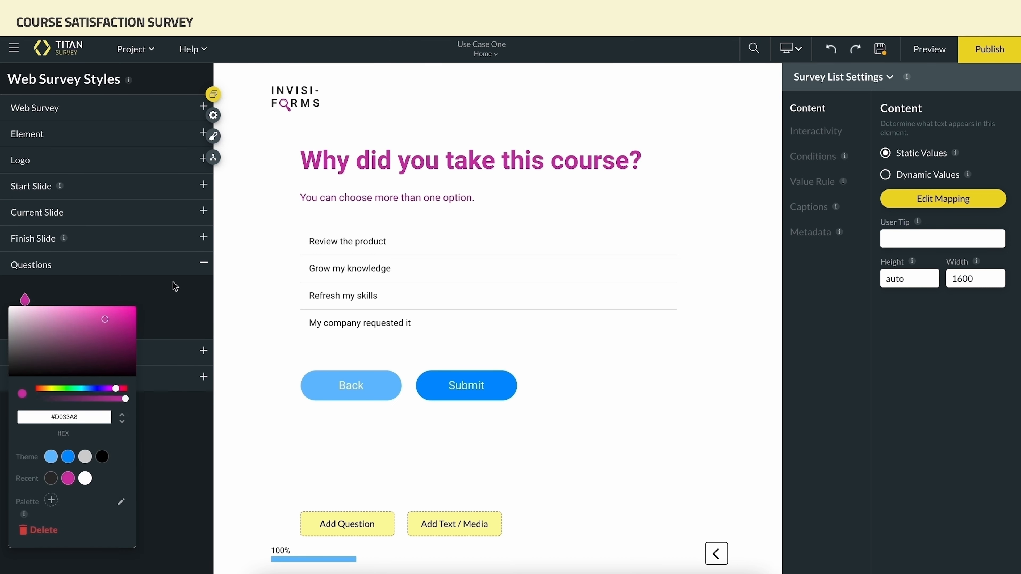
pyautogui.click(203, 267)
pyautogui.click(203, 265)
# Set the web survey's background fill to light pink #F6D6EE
pyautogui.click(203, 106)
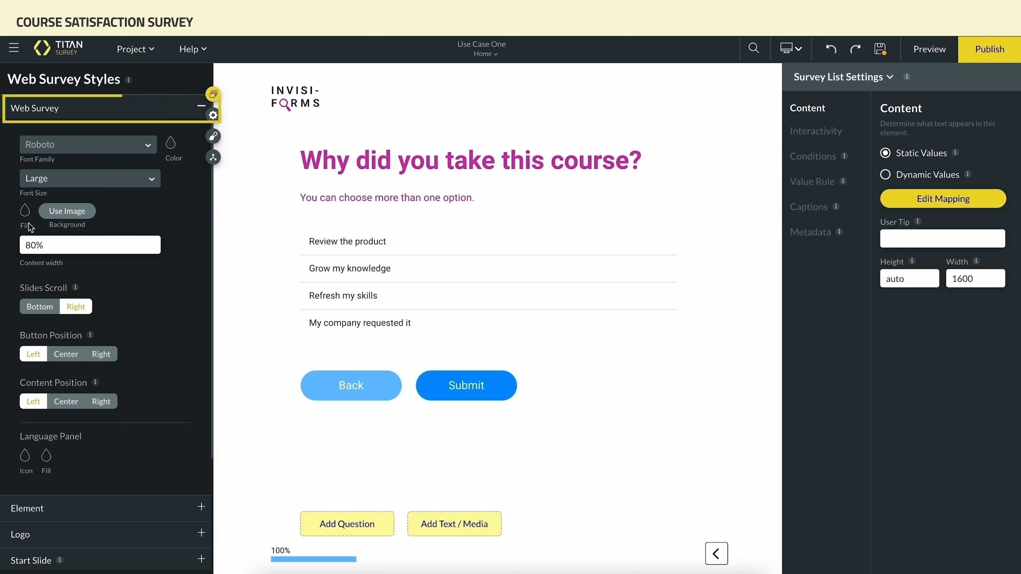
pyautogui.click(25, 215)
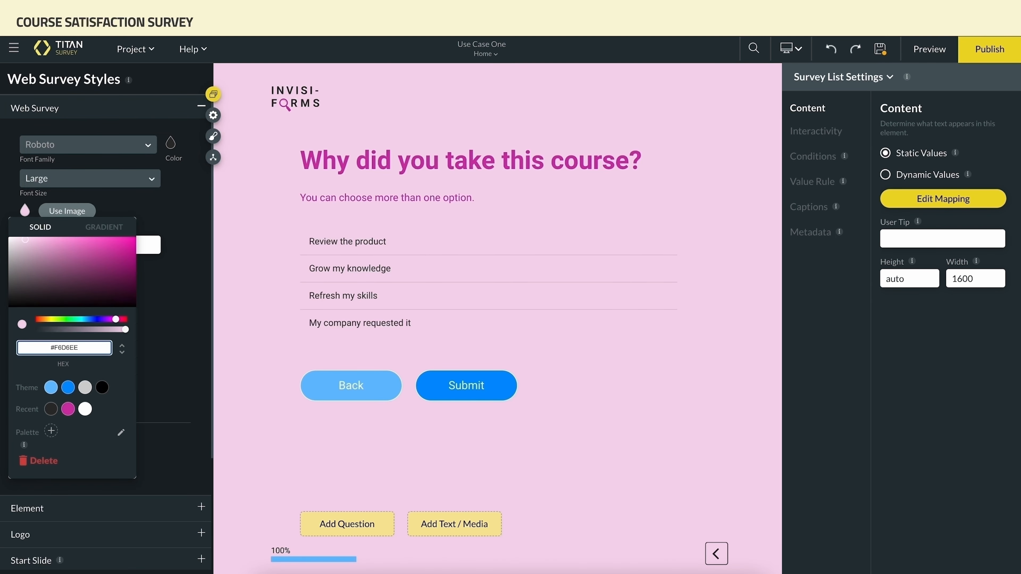
pyautogui.click(183, 221)
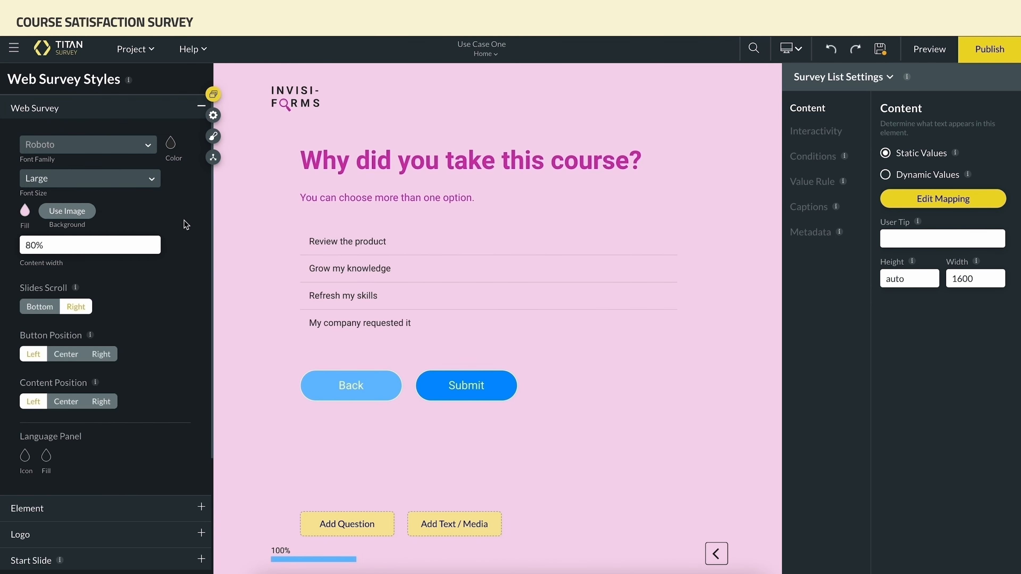
pyautogui.click(201, 107)
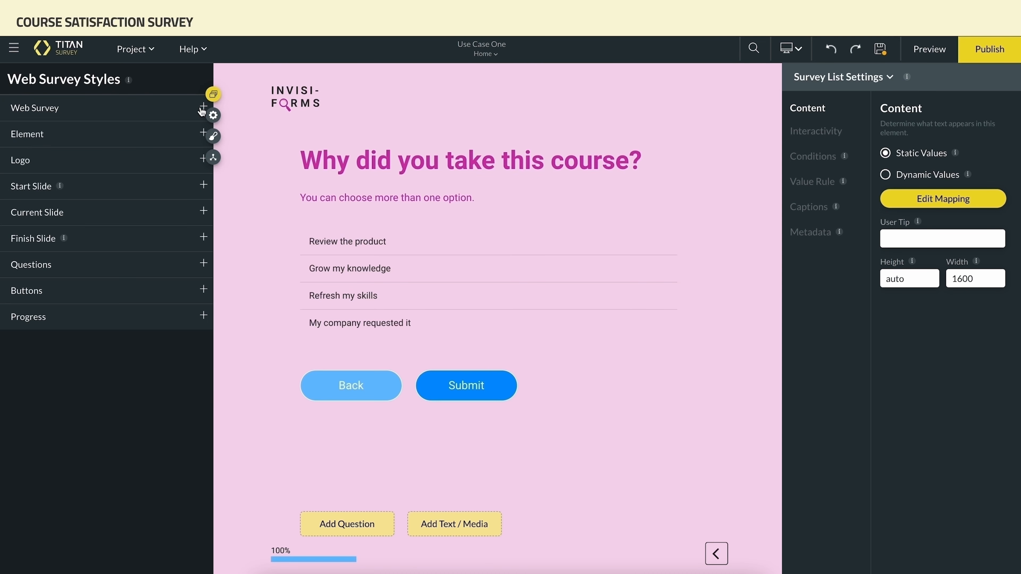
# Set the current slide's fill colour to white #FFFFFF
pyautogui.click(204, 211)
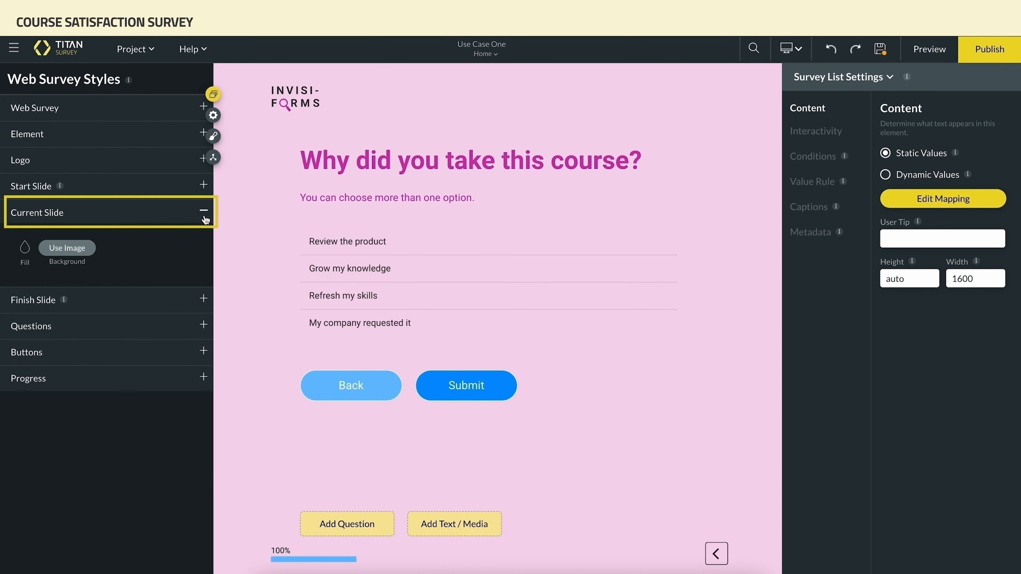
pyautogui.click(24, 247)
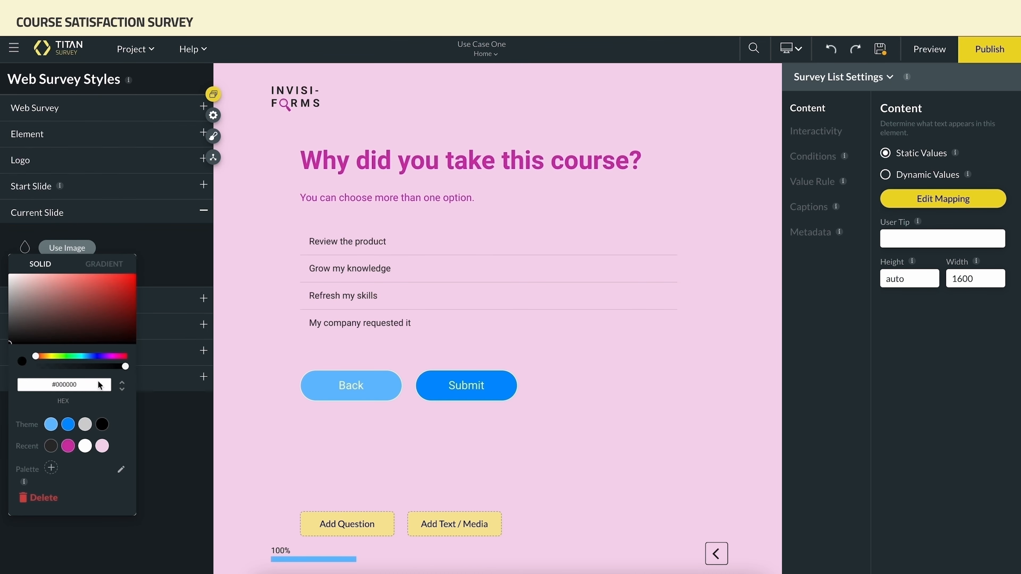
pyautogui.click(85, 445)
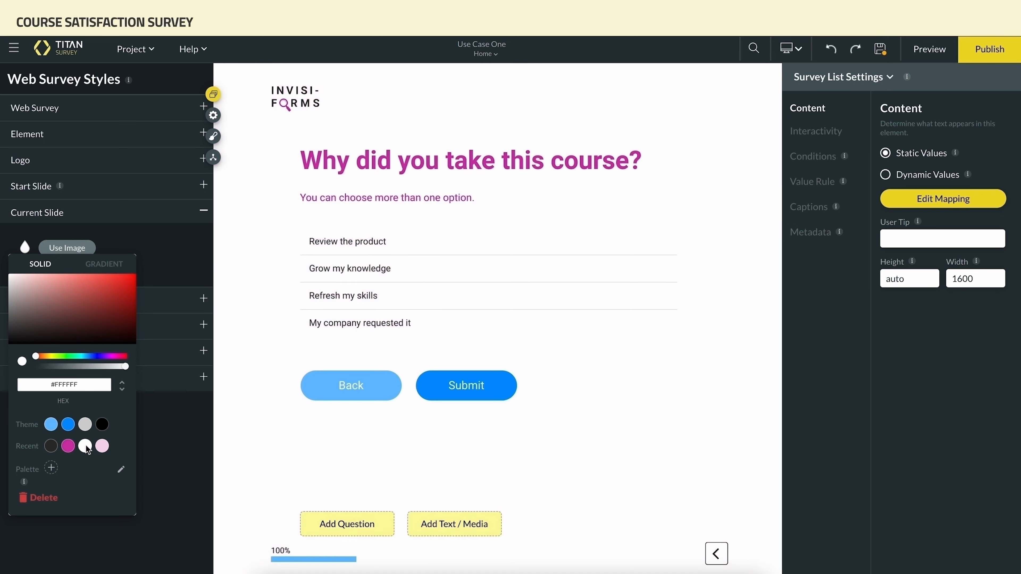
pyautogui.click(161, 267)
pyautogui.click(203, 210)
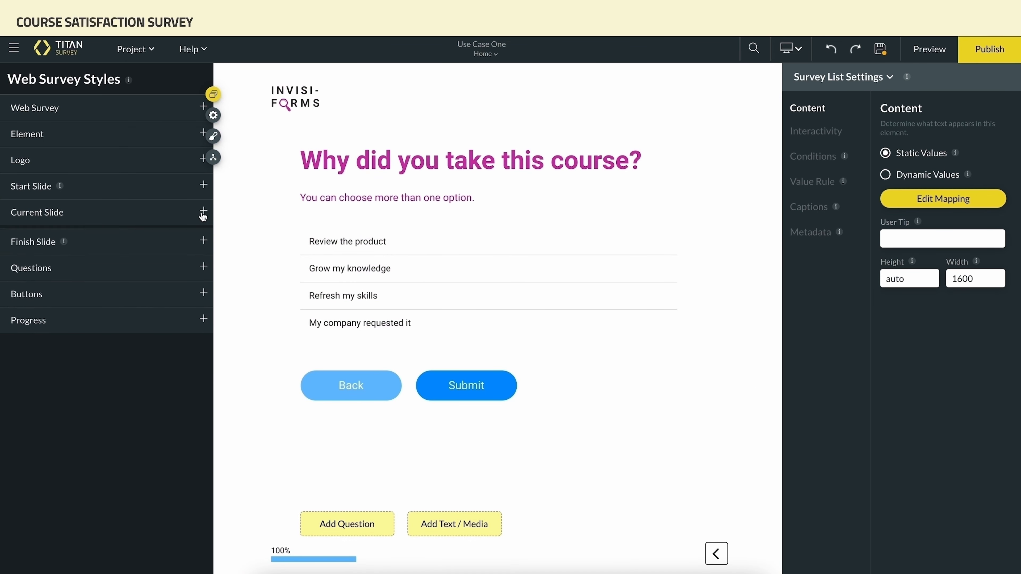
# Style the survey buttons with pink text colour, white fill and pink border
pyautogui.click(204, 289)
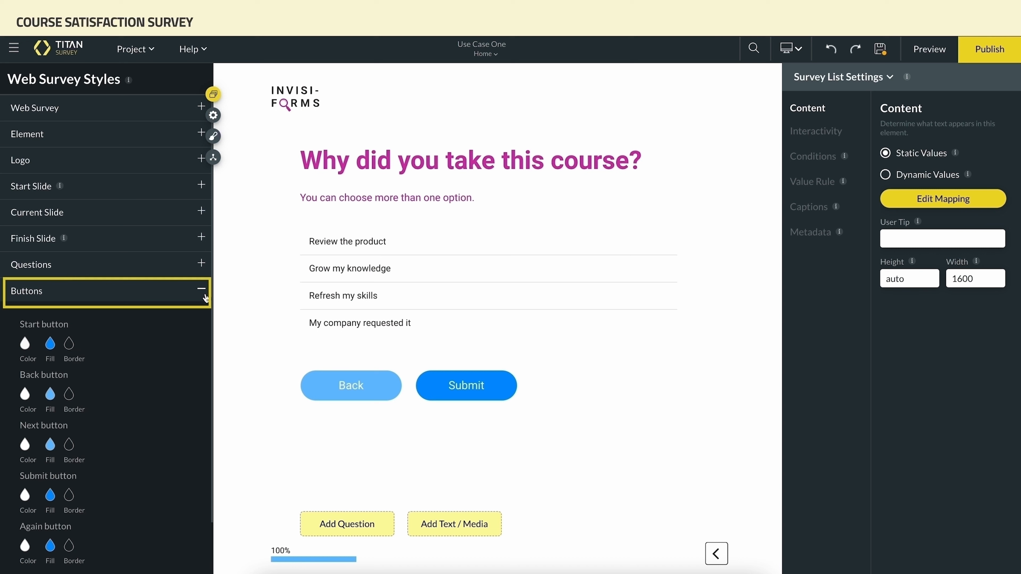
pyautogui.click(49, 344)
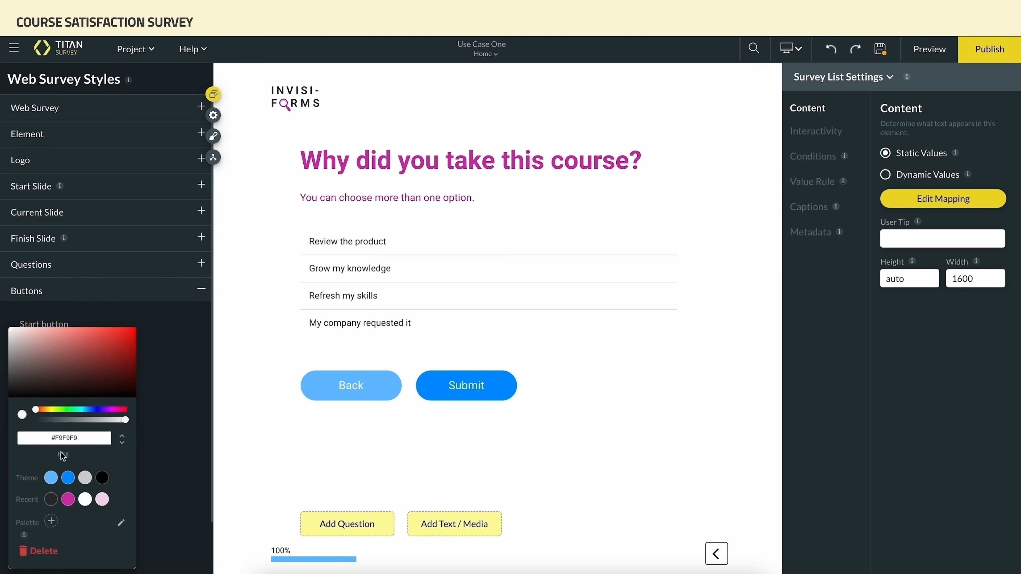
pyautogui.click(68, 499)
pyautogui.click(143, 432)
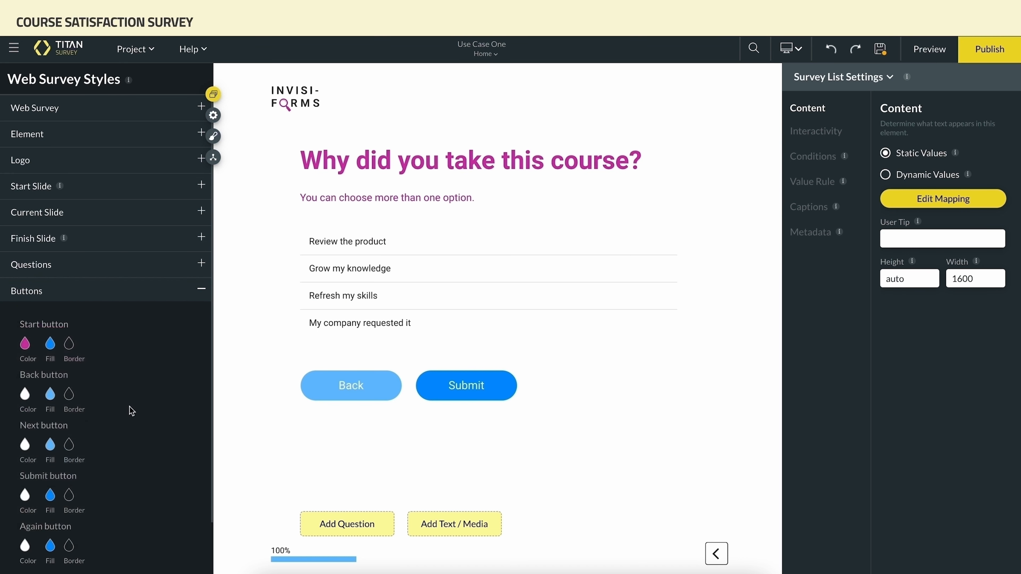
pyautogui.click(50, 346)
pyautogui.click(86, 499)
pyautogui.click(199, 373)
pyautogui.click(73, 348)
pyautogui.click(68, 499)
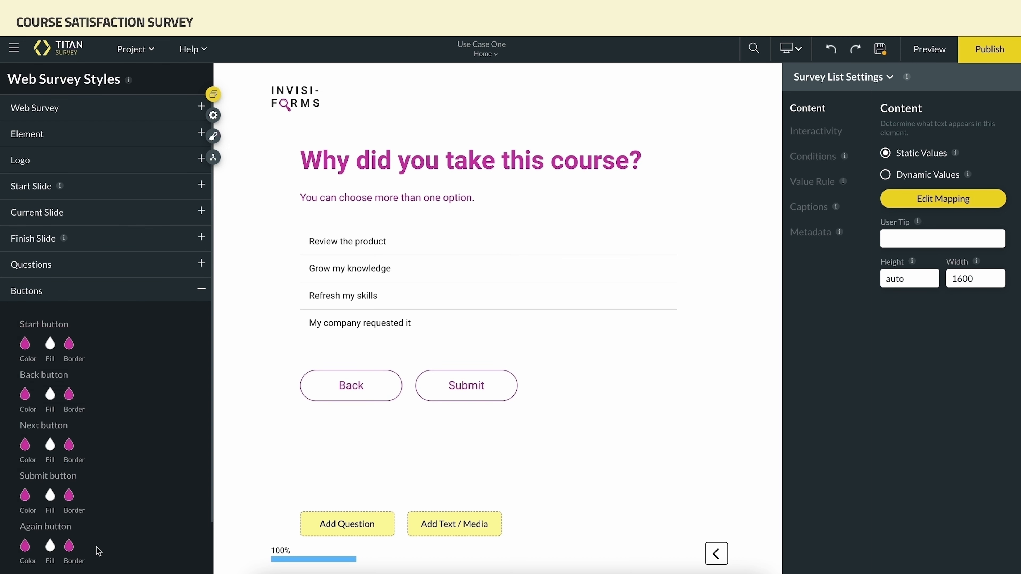
pyautogui.click(202, 294)
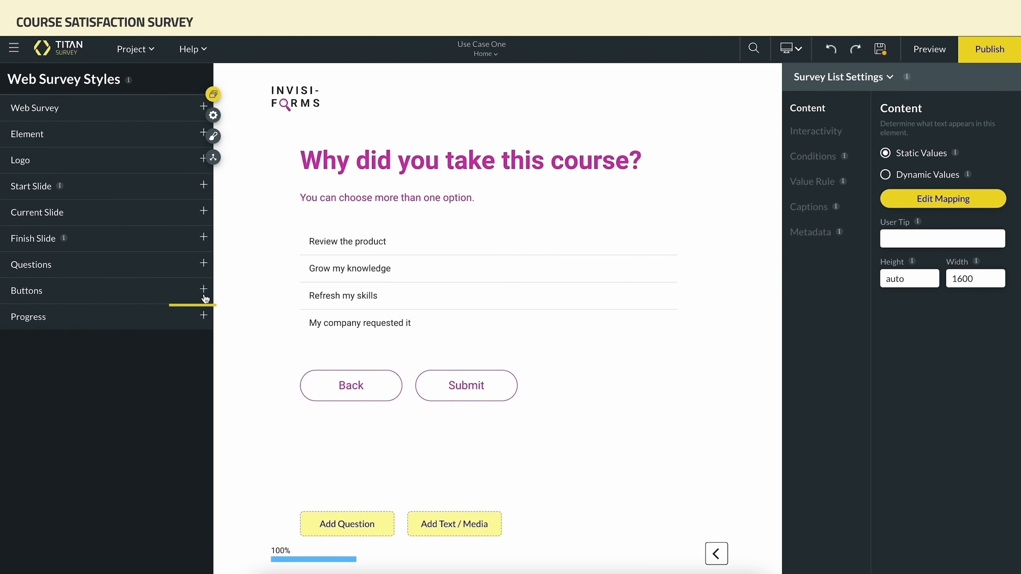
# Set the progress bar's colour, track colour and text to pink
pyautogui.click(204, 315)
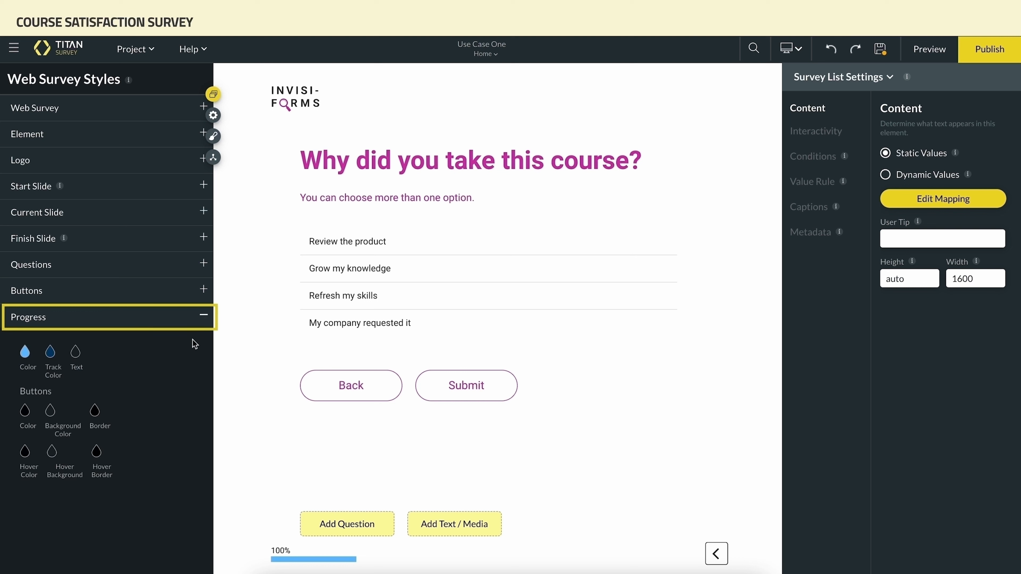
pyautogui.click(25, 354)
pyautogui.click(68, 498)
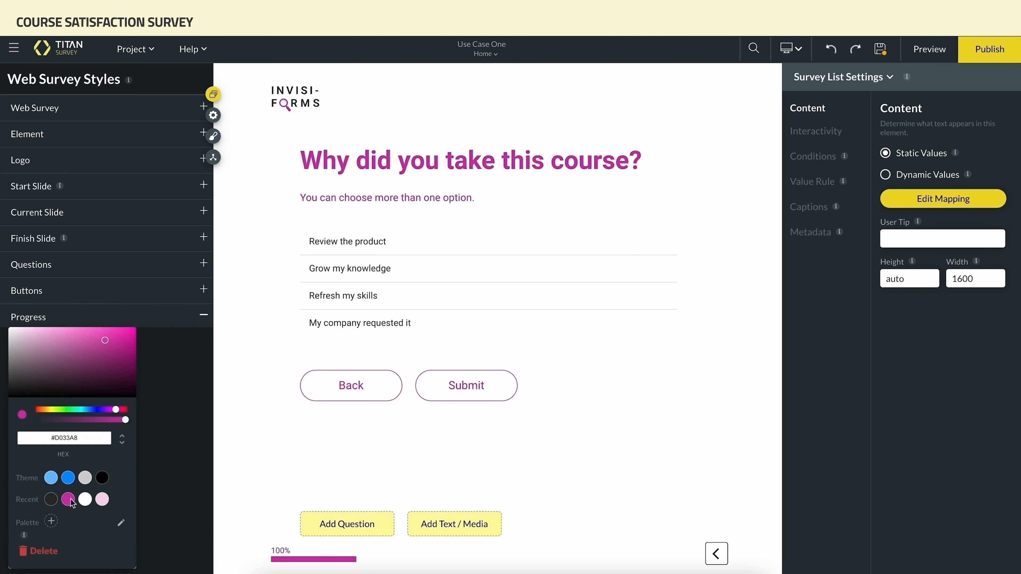
pyautogui.click(166, 402)
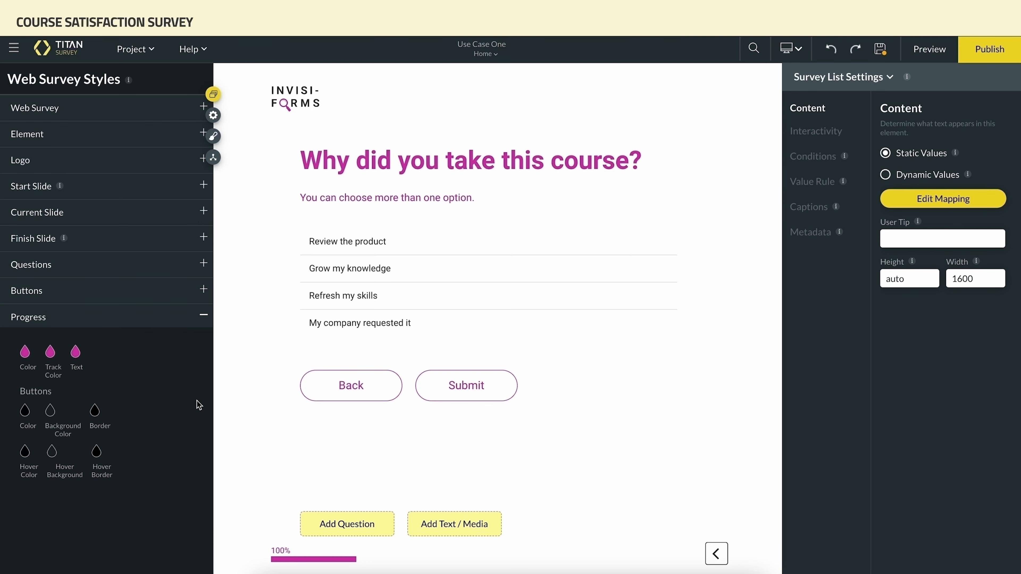
# Save the survey and open the publish distribution options
pyautogui.click(886, 58)
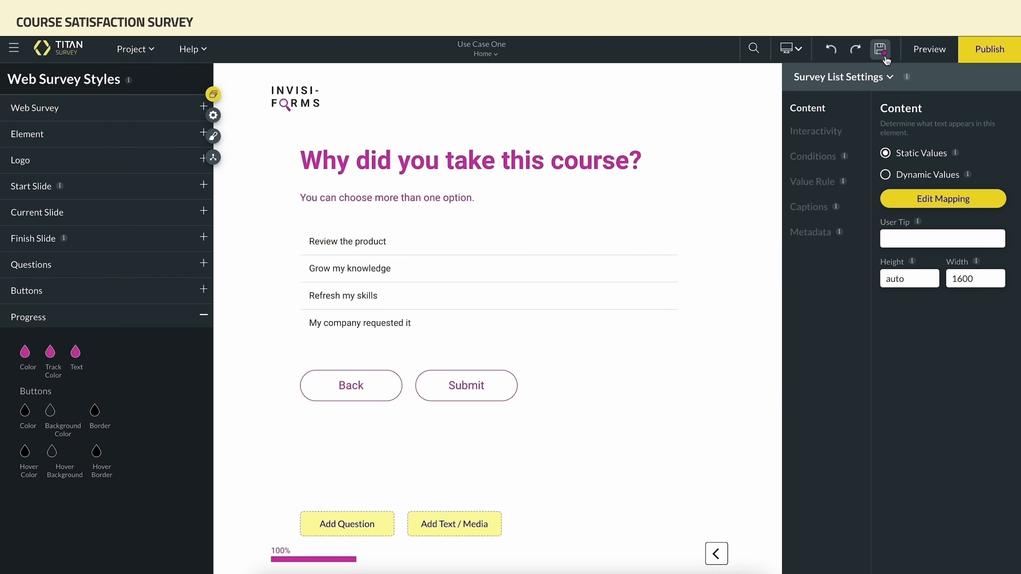
pyautogui.click(886, 58)
pyautogui.click(977, 62)
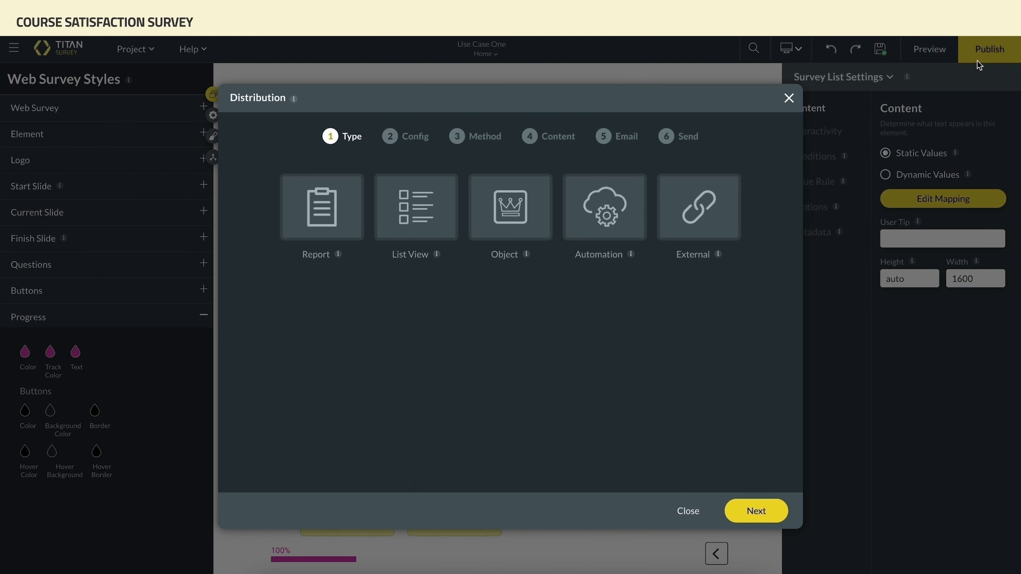
# Choose the Report distribution type and keep the default Salesforce report and record ID configuration
pyautogui.click(338, 228)
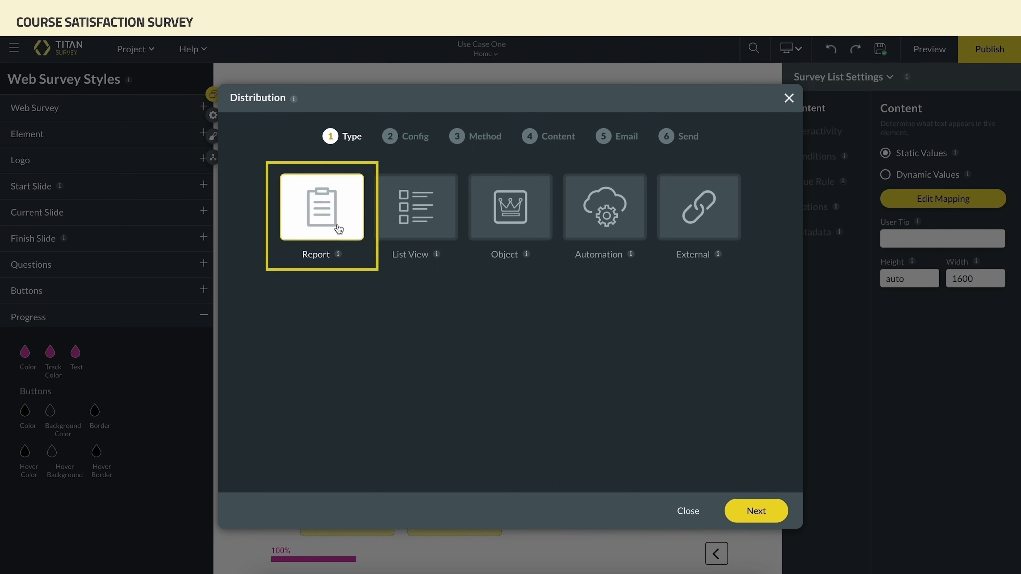
pyautogui.click(740, 509)
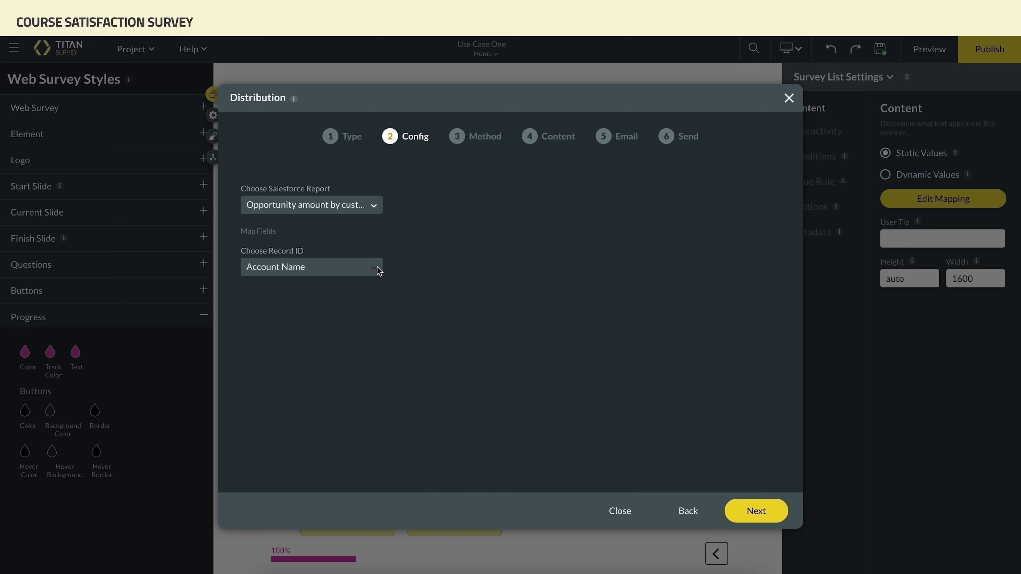
pyautogui.click(749, 513)
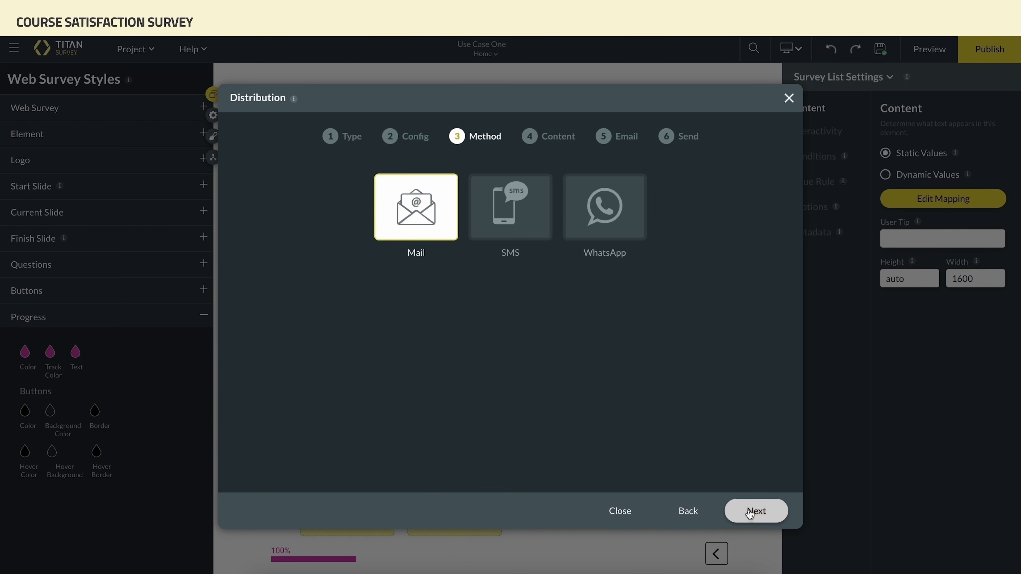
# Continue with the Mail method and default organization email template, skipping the test email, to reach the send stage
pyautogui.click(748, 513)
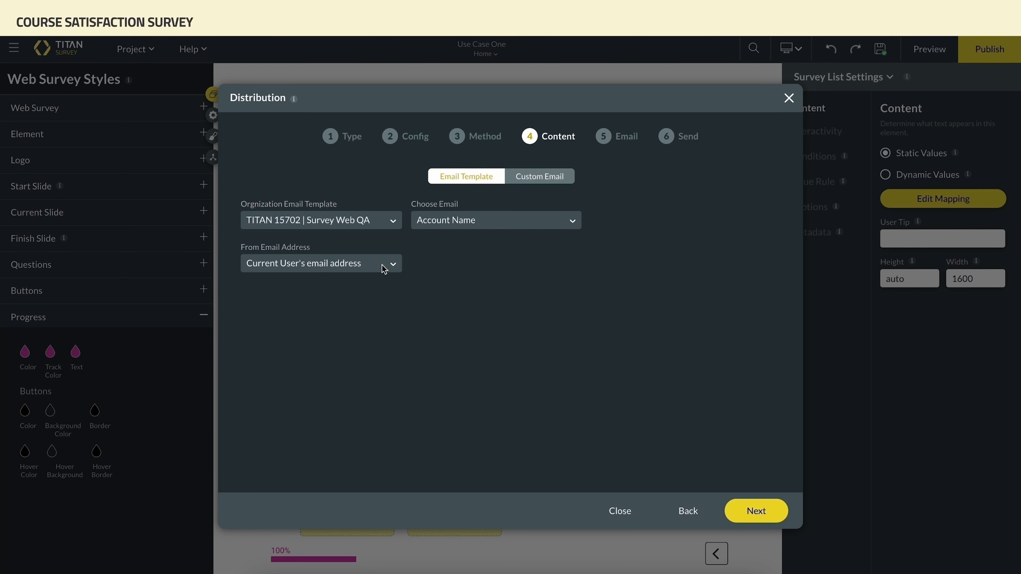
pyautogui.click(755, 517)
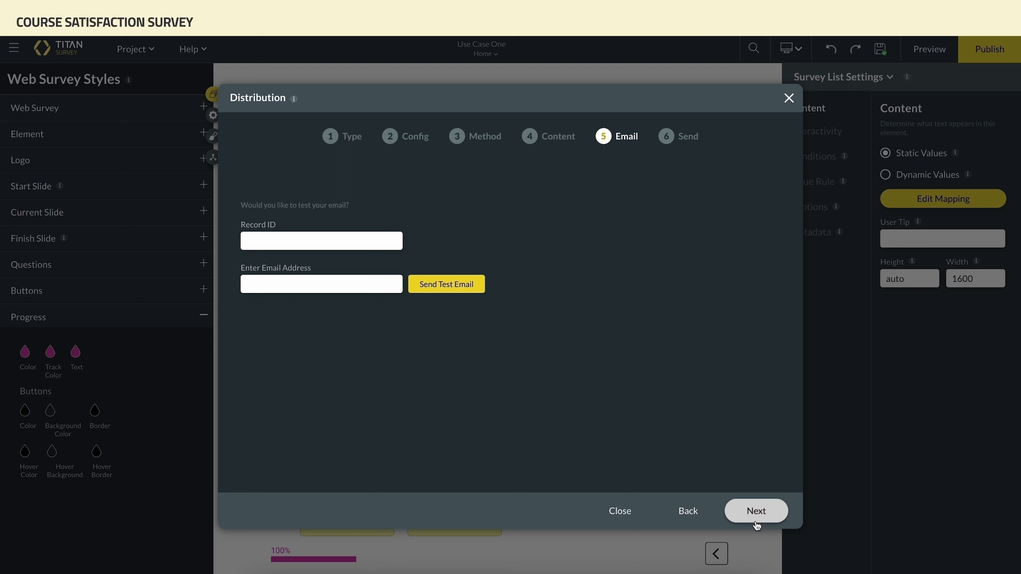
pyautogui.click(755, 519)
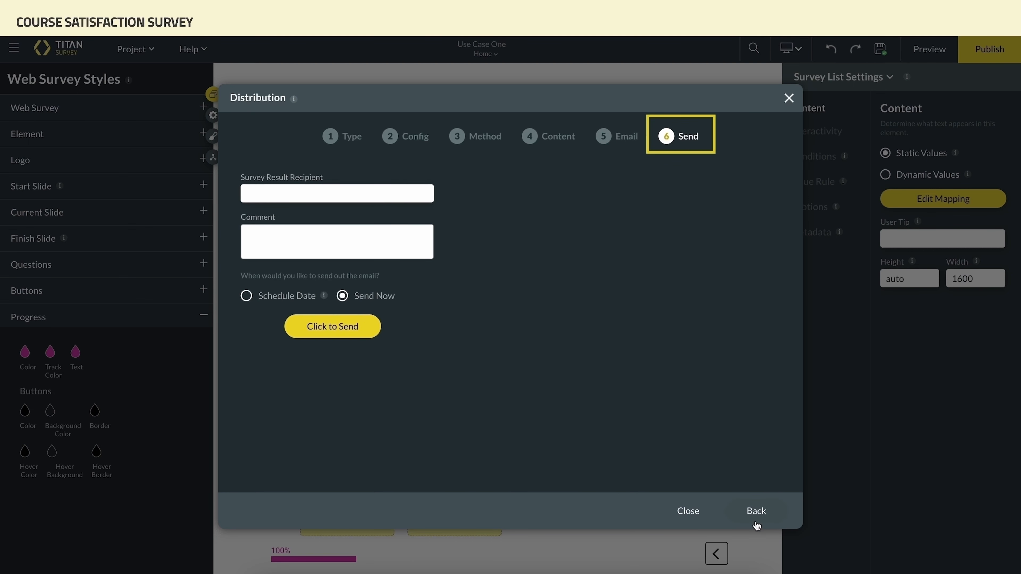
# Enter the survey result recipient's e-mail address and the comment "Our Course satisfaction Survey made during Use Case One."
pyautogui.write('email@address.com')
pyautogui.press('Tab')
pyautogui.write('Our Course satisfaction Survey made during Use Case One.')
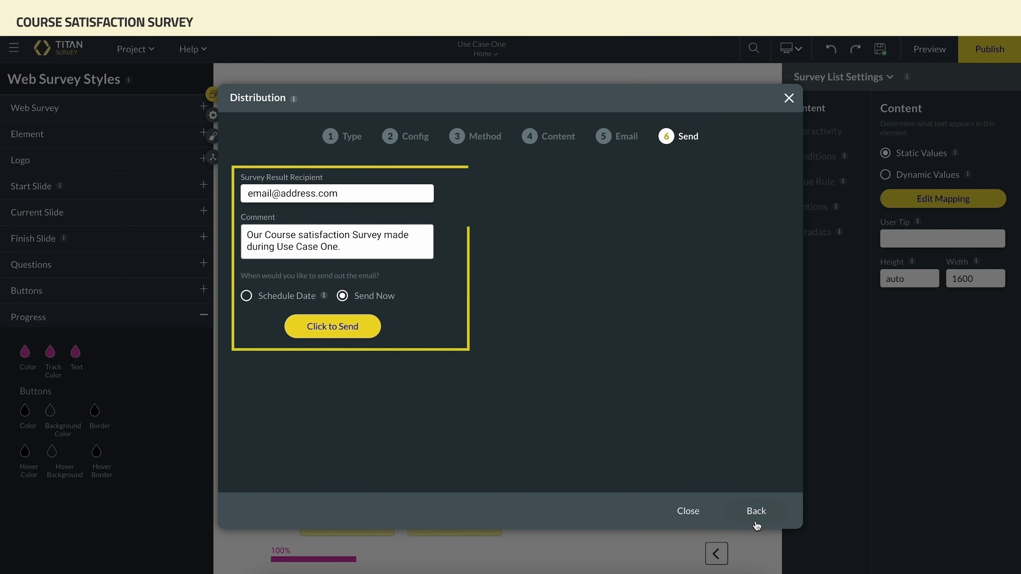